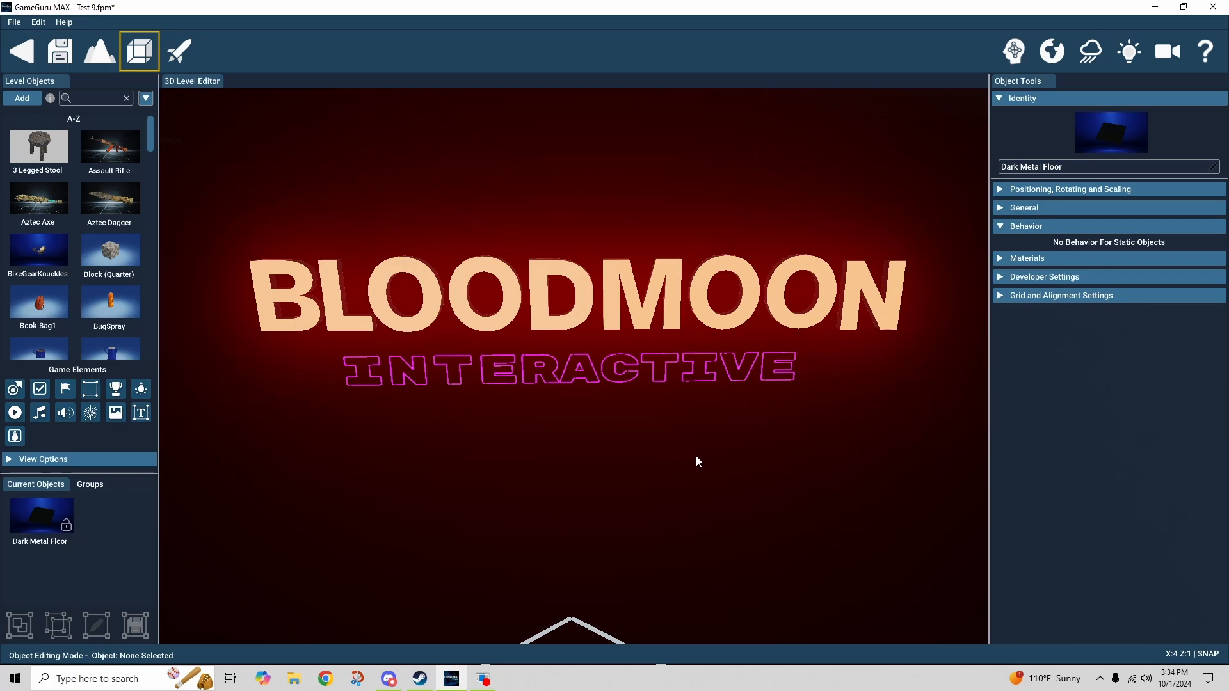
# Select the trigger zone to show its Event Manager in Timed mode with Event0 Delay 10.
pyautogui.moveTo(696, 455); pyautogui.dragTo(693, 468, button='right')
pyautogui.moveTo(693, 467); pyautogui.dragTo(606, 471, button='middle')
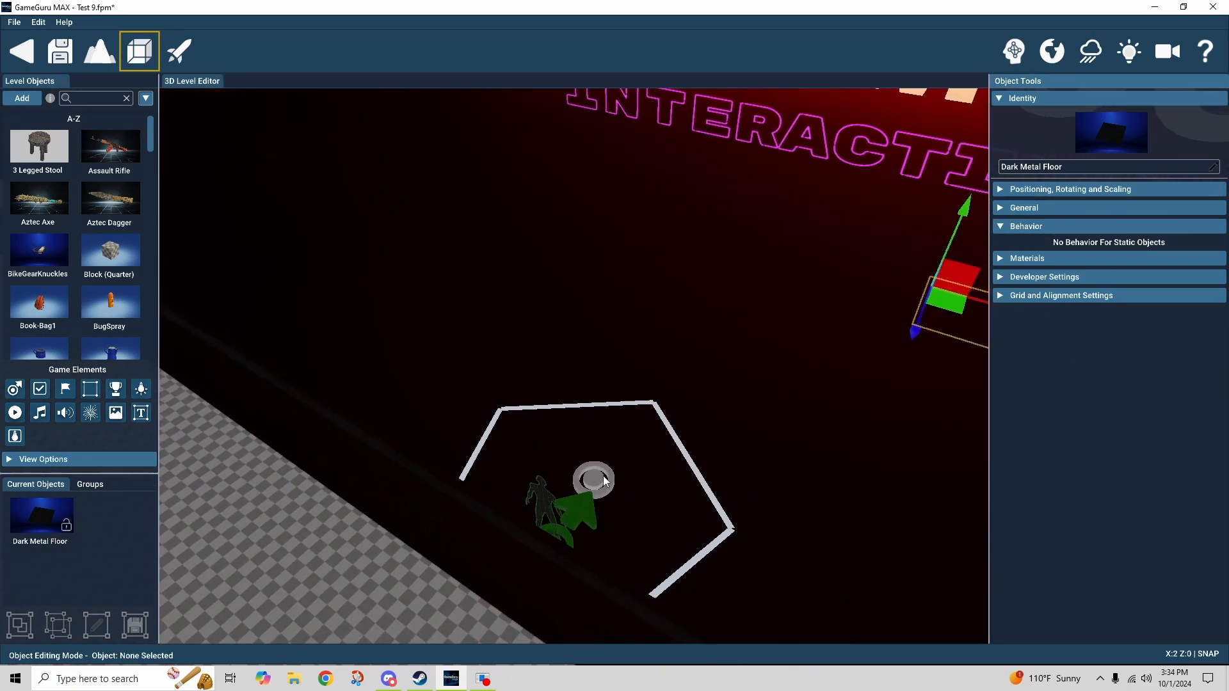
pyautogui.click(607, 477)
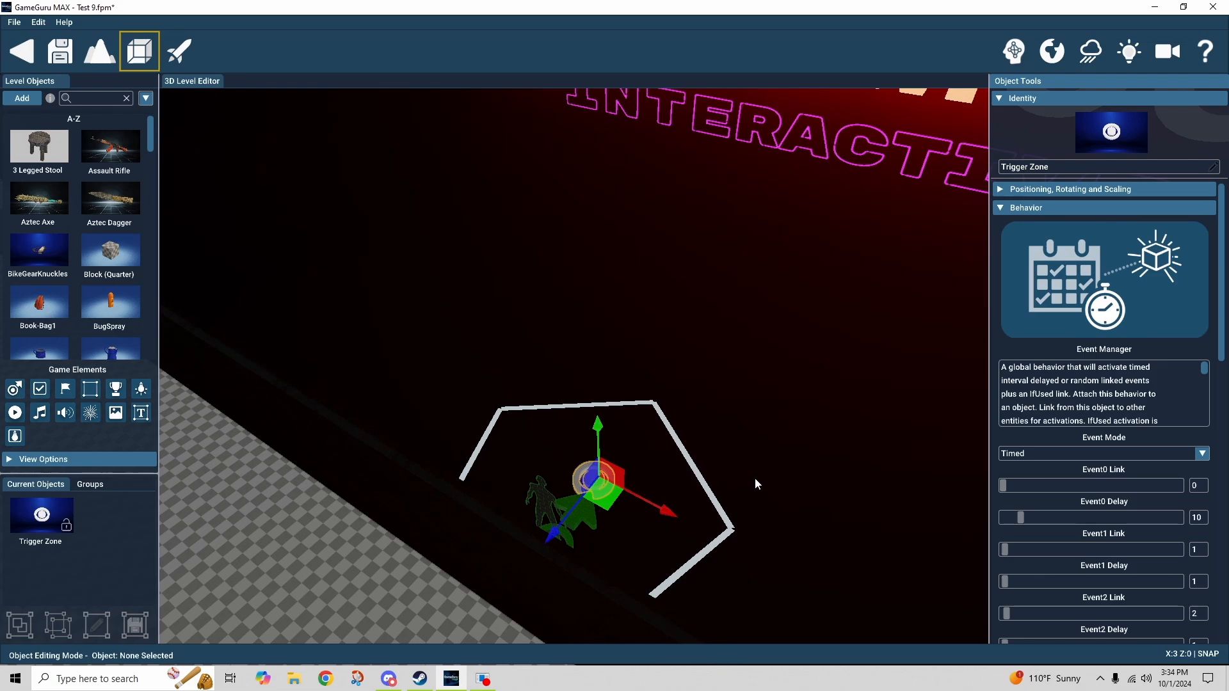
pyautogui.moveTo(791, 463); pyautogui.dragTo(791, 463, button='right')
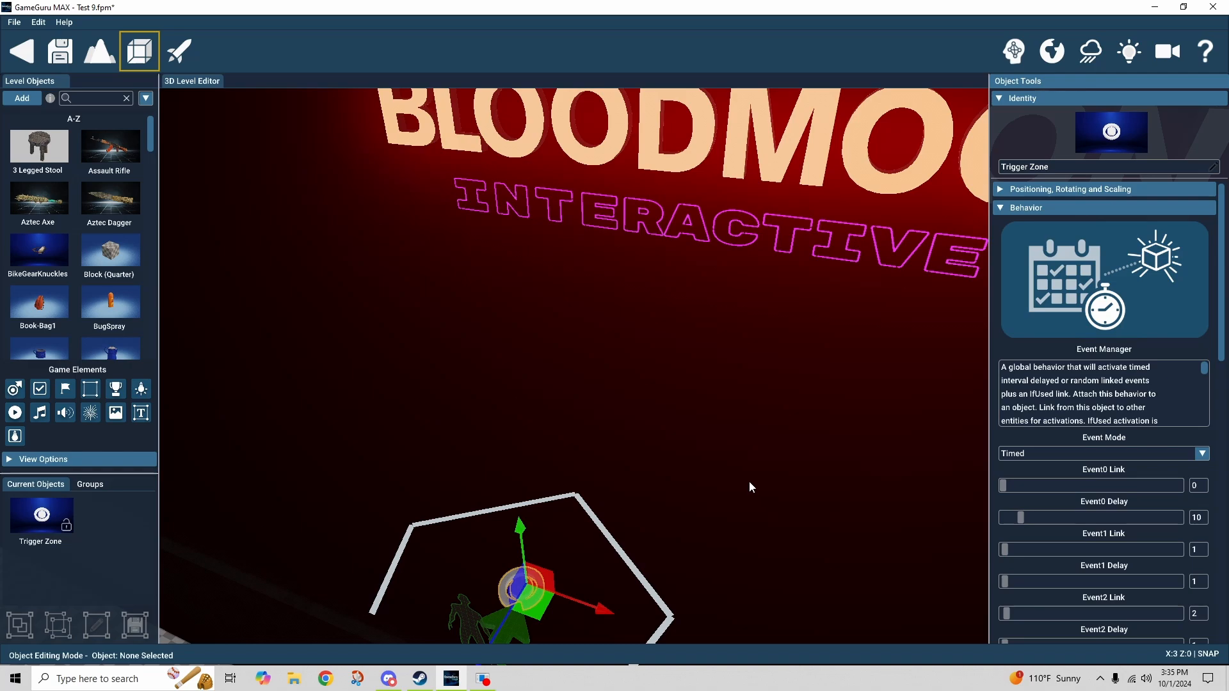
# Switch the trigger zone's Event Manager to Random mode and launch a test run of the level.
pyautogui.moveTo(748, 484); pyautogui.dragTo(716, 551, button='right')
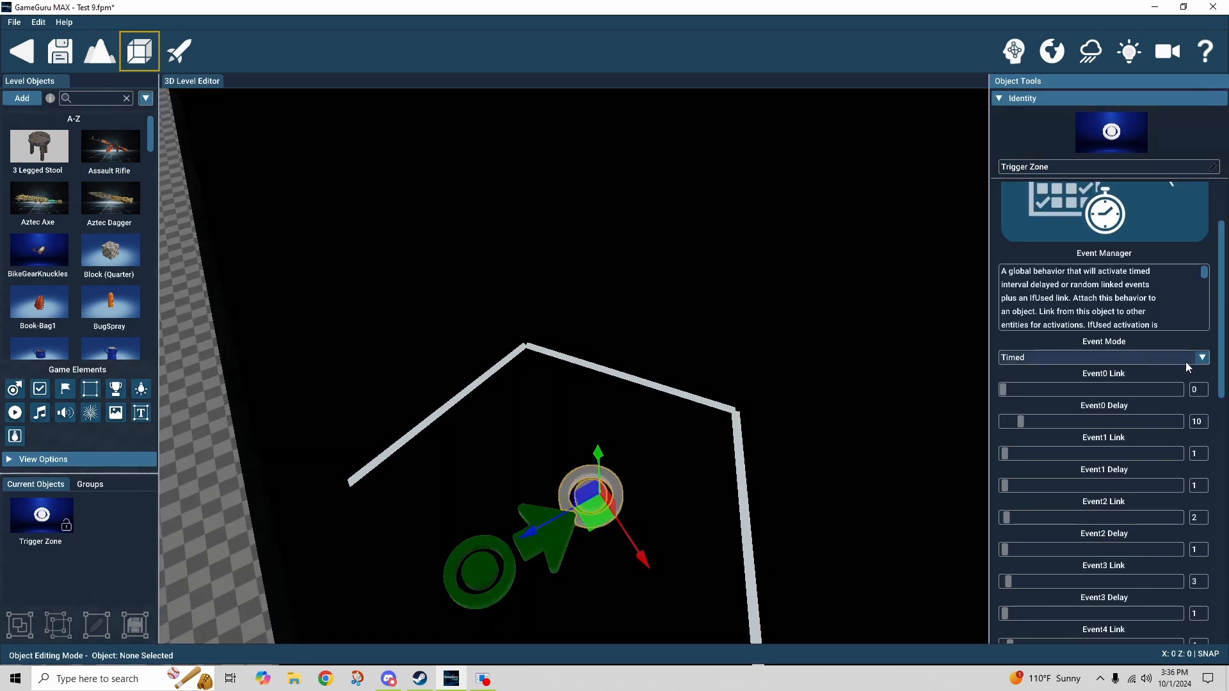
pyautogui.click(1203, 359)
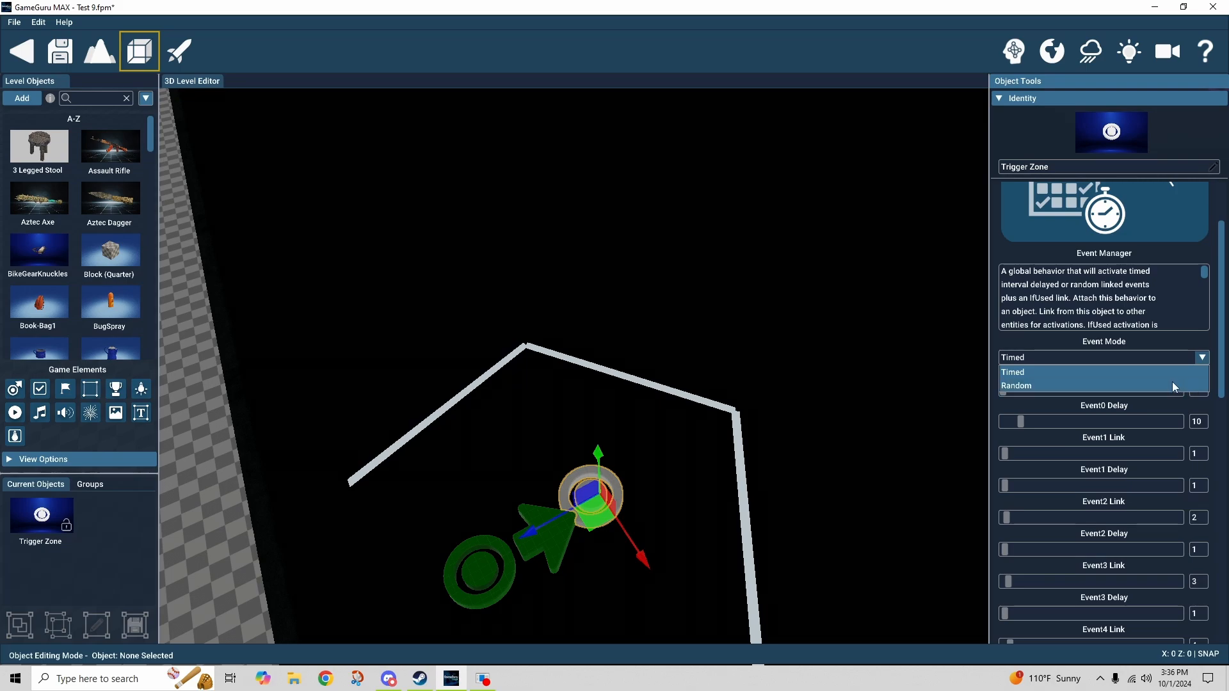
pyautogui.click(1173, 386)
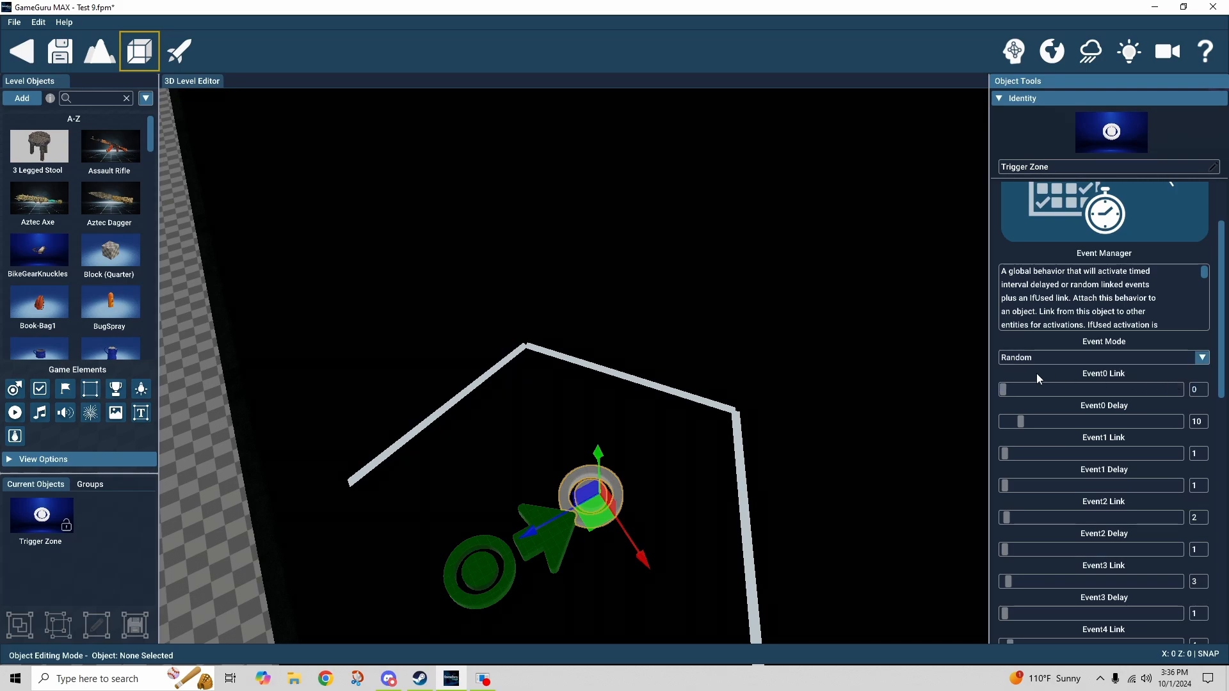
pyautogui.moveTo(901, 382)
pyautogui.mouseDown(button='right')
pyautogui.moveTo(904, 307)
pyautogui.moveTo(864, 256)
pyautogui.moveTo(896, 384)
pyautogui.mouseUp(button='right')
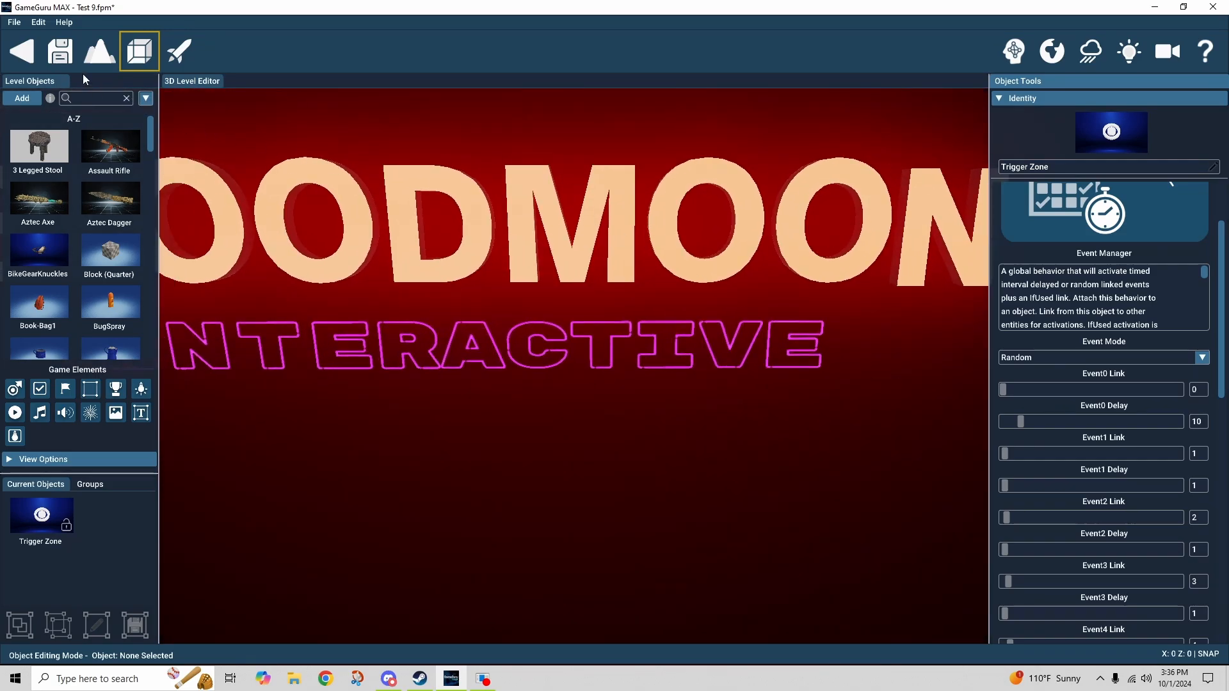
pyautogui.click(62, 54)
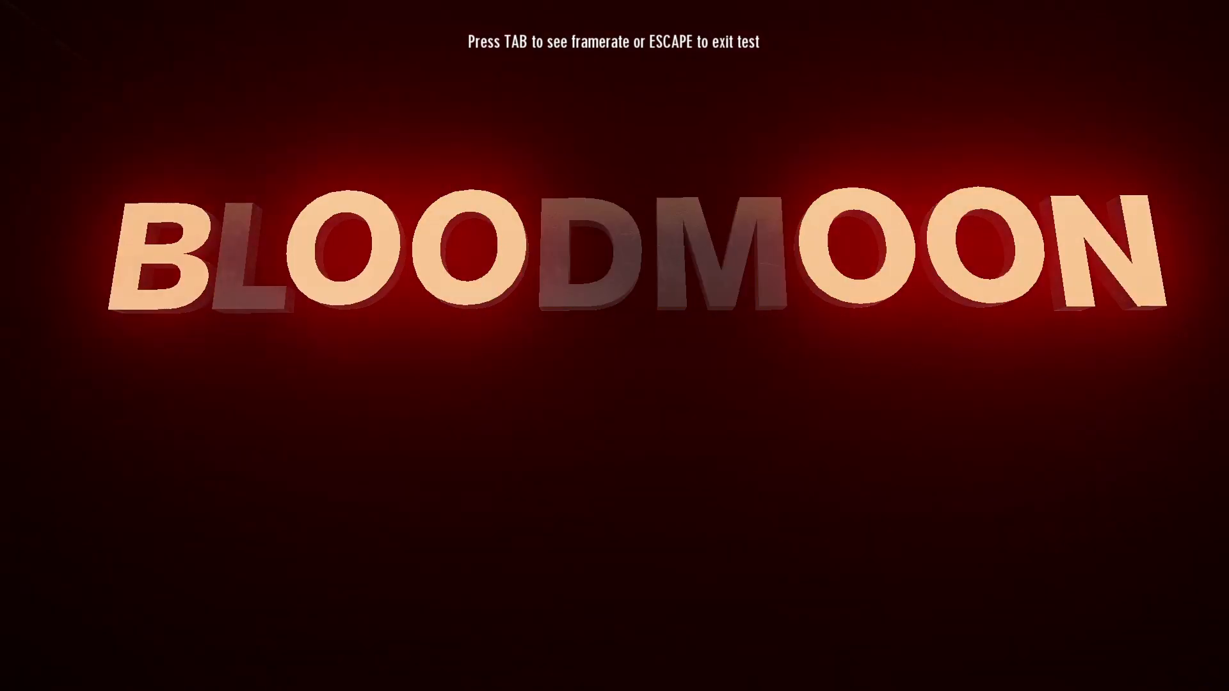
# Show the framerate, watch the BLOODMOON letters light up randomly, then exit the test to the editor.
pyautogui.press('Tab')
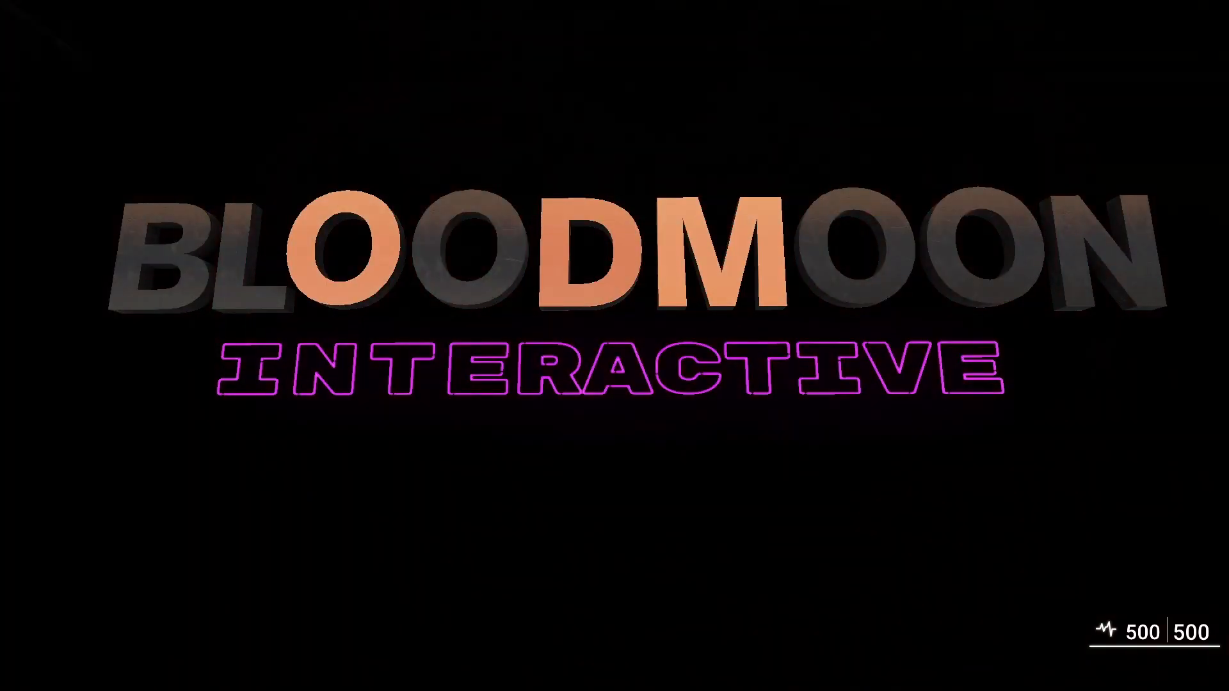
pyautogui.press('Escape')
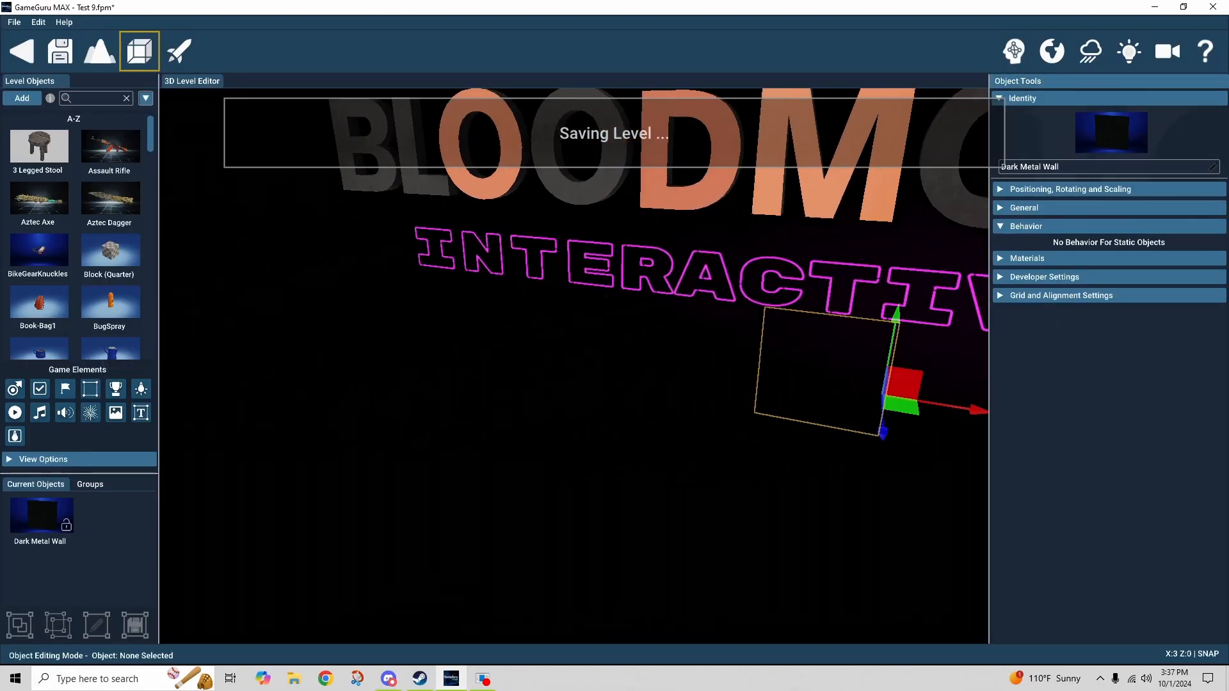
# Return the event mode to Timed and review the Event Link, Delay and Repeat settings.
pyautogui.click(1034, 451)
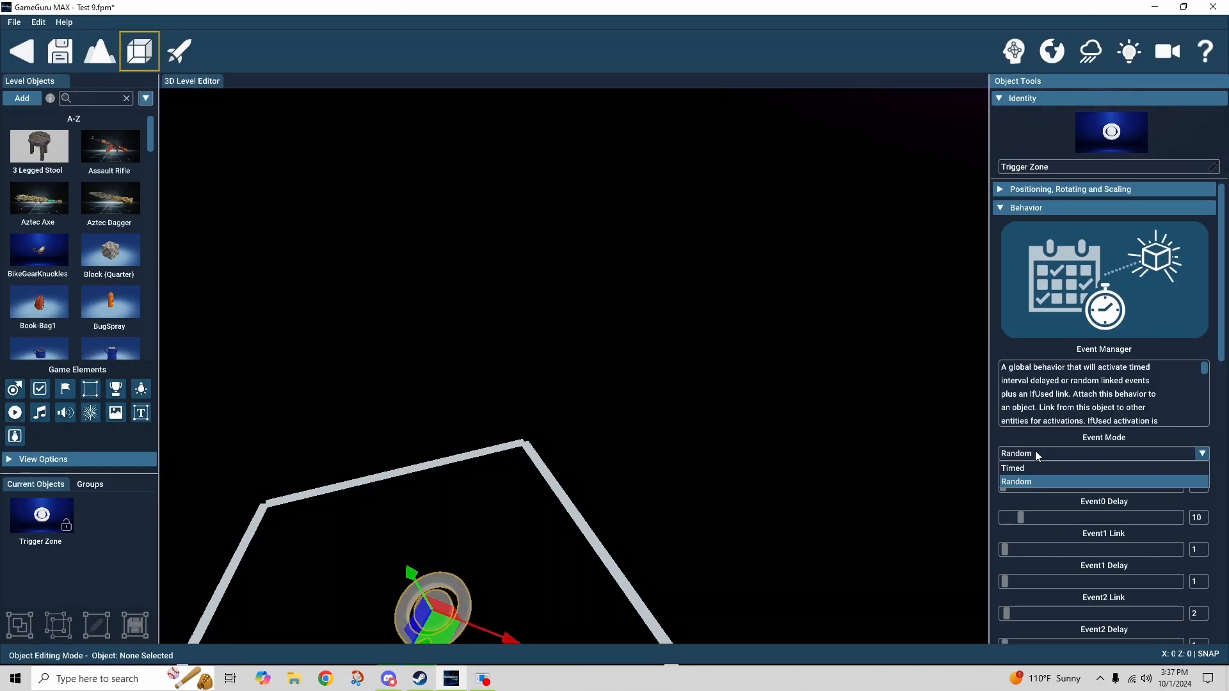
pyautogui.click(1041, 468)
pyautogui.scroll(-1, 1088, 457)
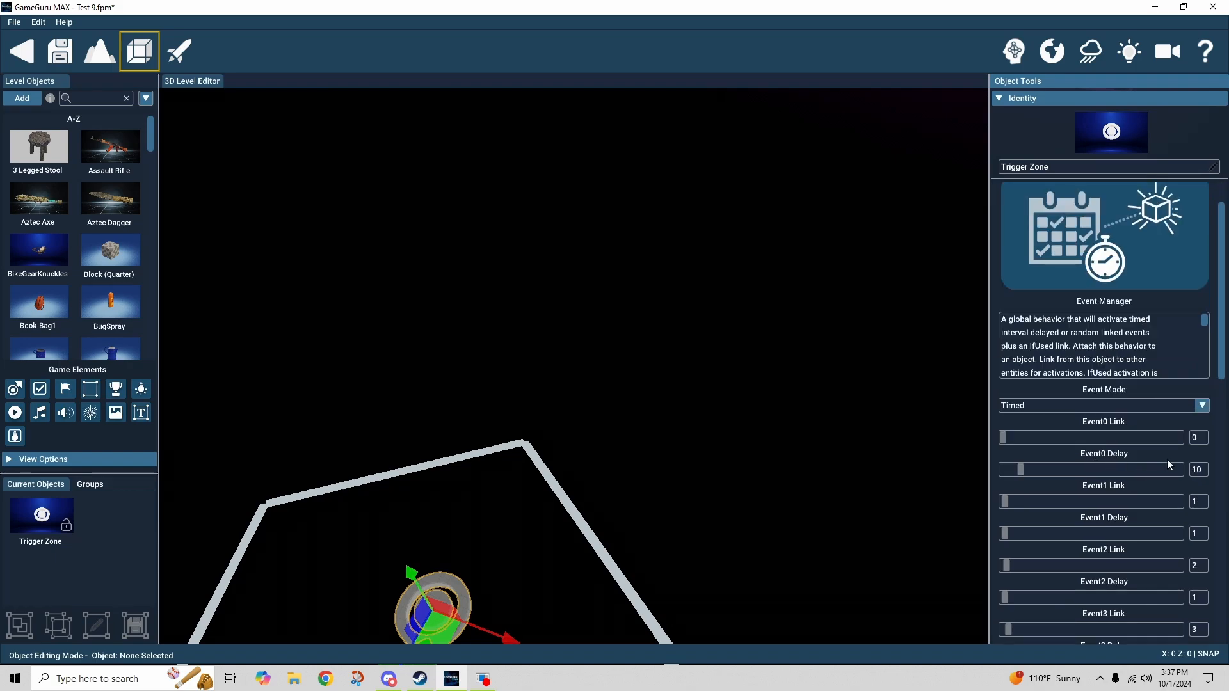
pyautogui.scroll(-2, 1177, 436)
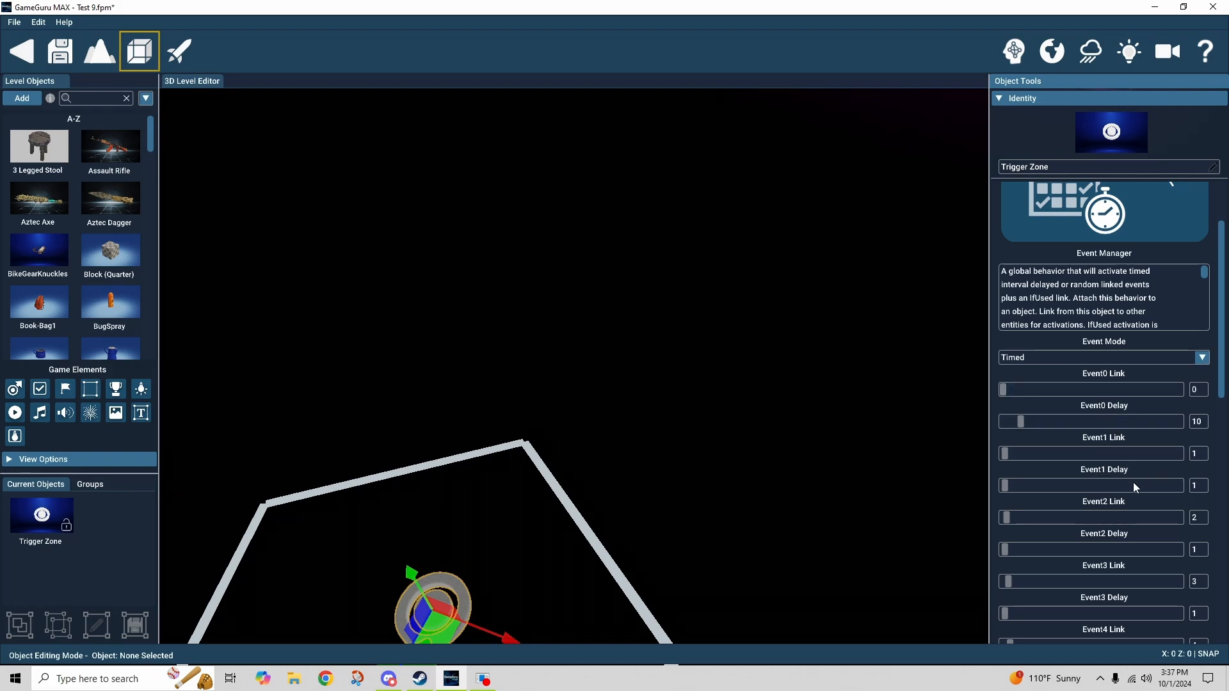
pyautogui.scroll(-2, 1133, 453)
pyautogui.scroll(1, 1142, 449)
pyautogui.scroll(-4, 1150, 446)
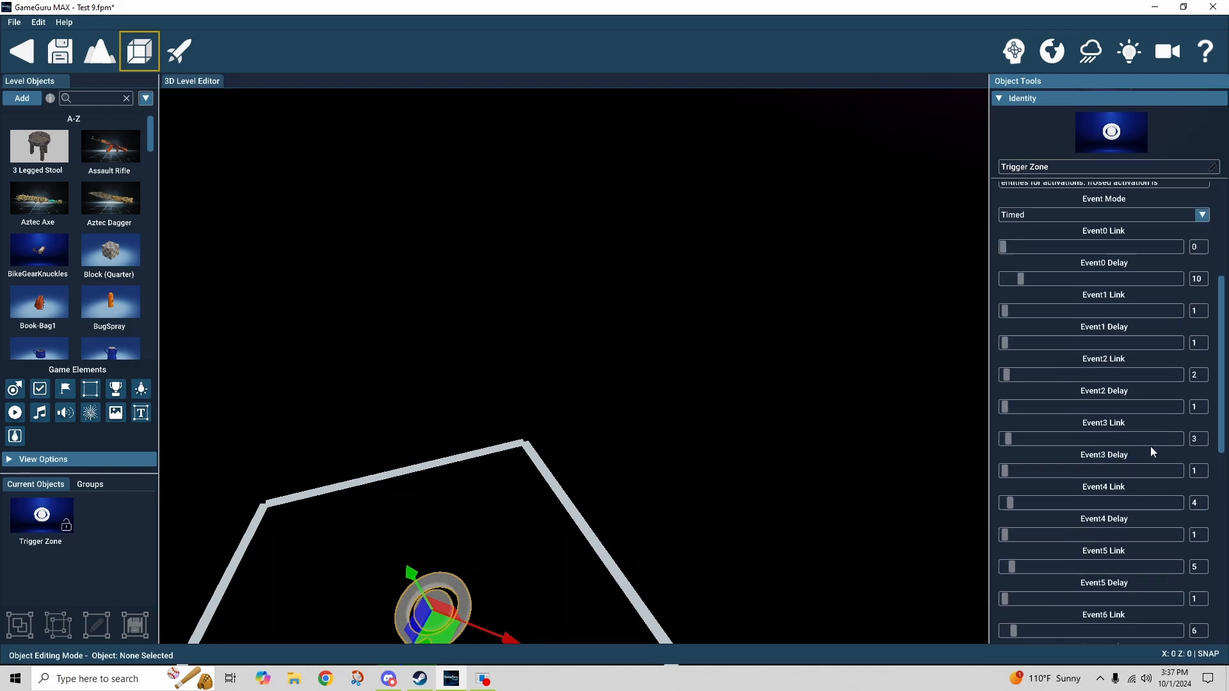
pyautogui.scroll(-3, 1147, 496)
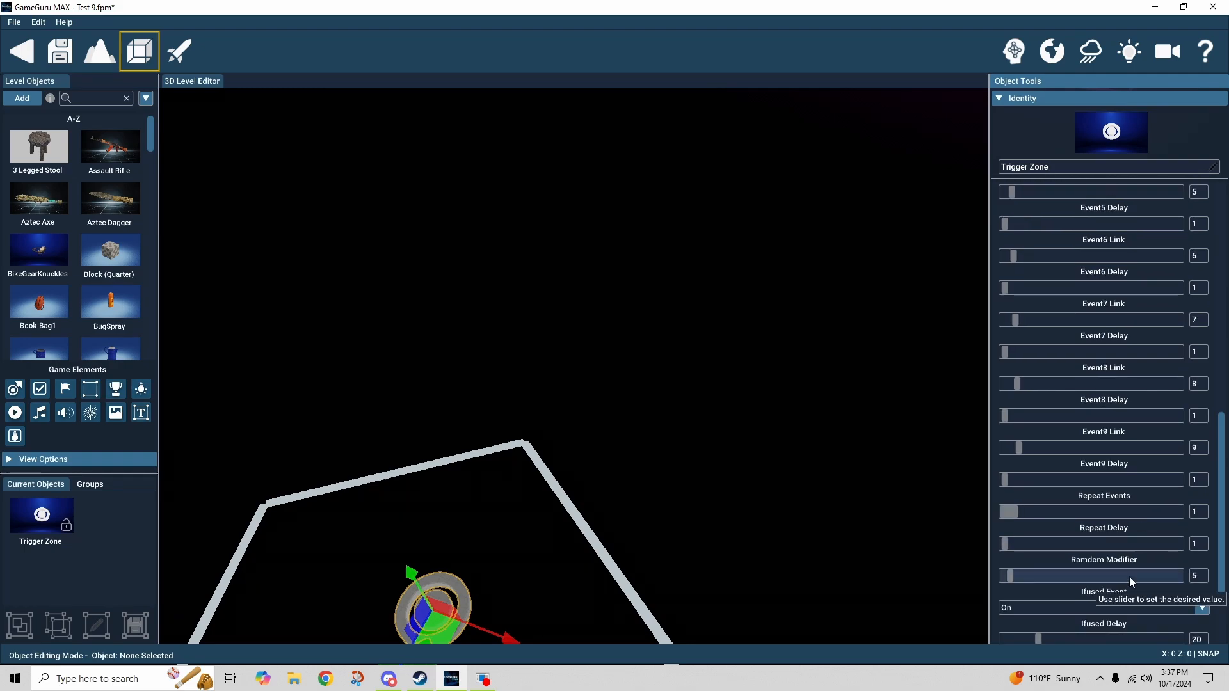
pyautogui.scroll(-1, 1129, 574)
pyautogui.scroll(2, 1126, 563)
pyautogui.scroll(6, 1125, 560)
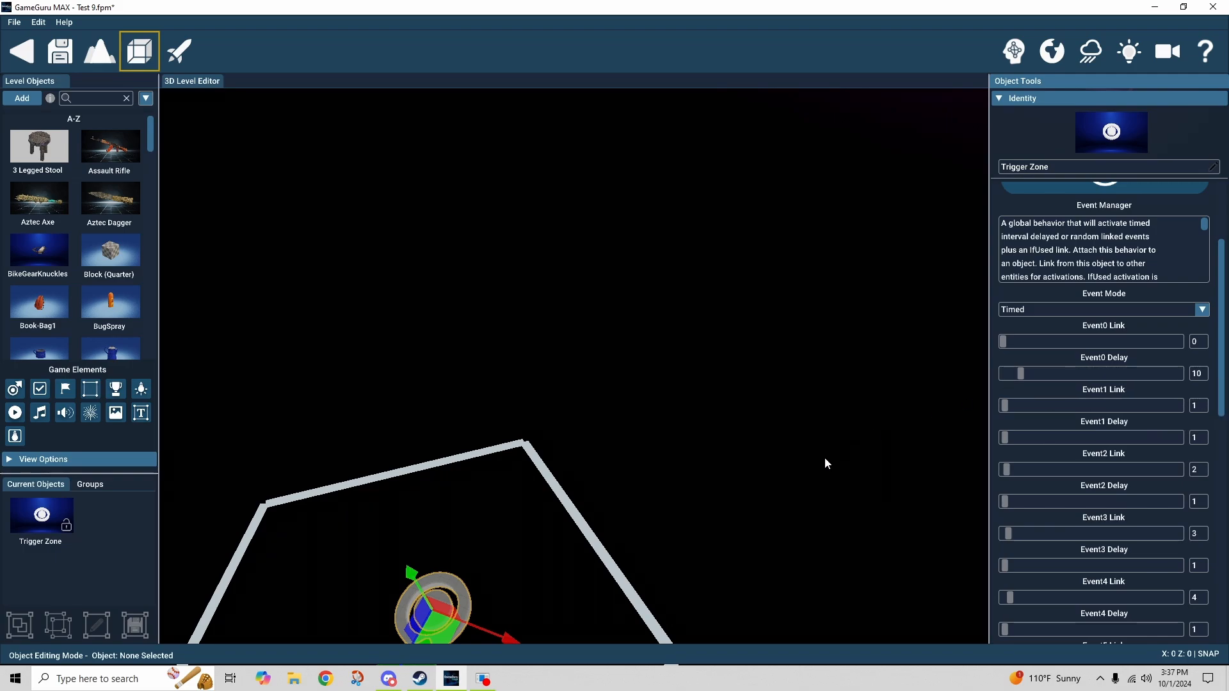
pyautogui.moveTo(958, 347); pyautogui.dragTo(902, 243, button='right')
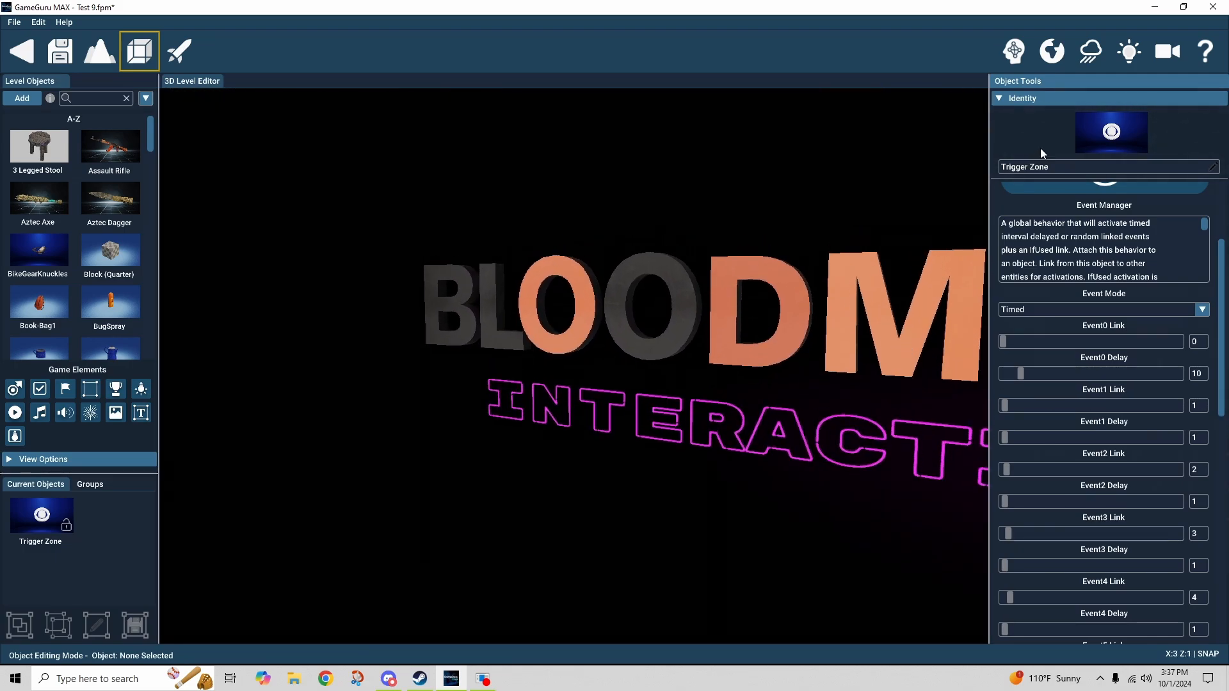
pyautogui.click(1014, 51)
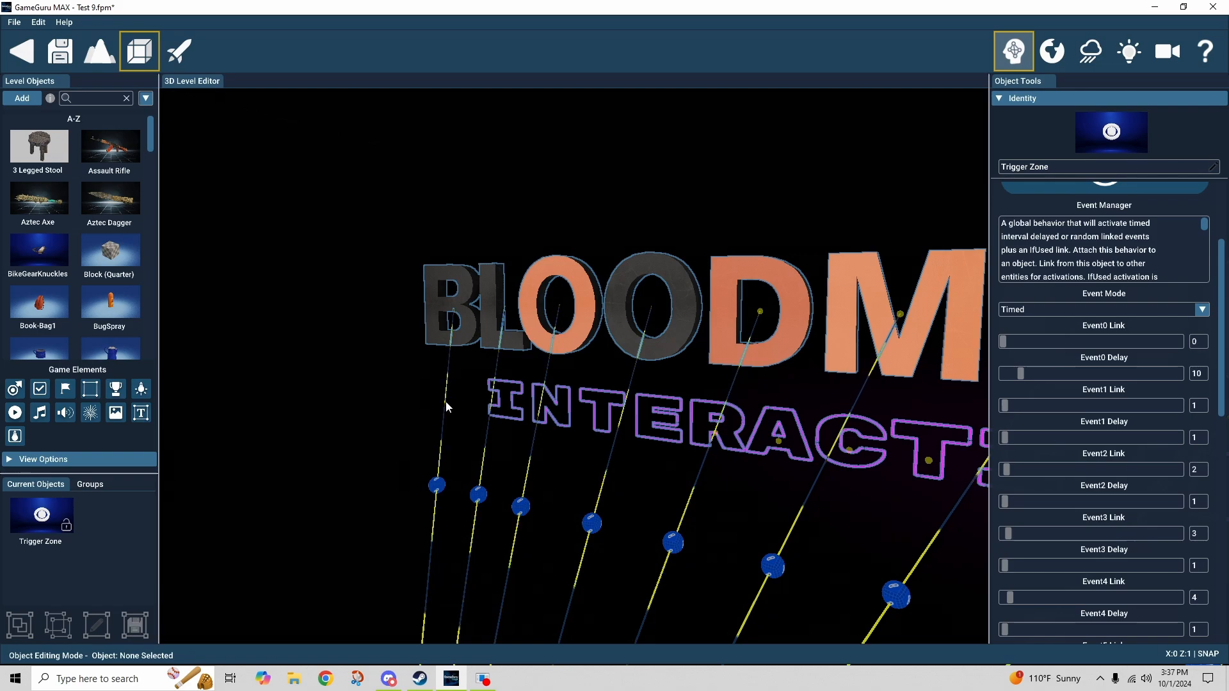
pyautogui.click(1015, 52)
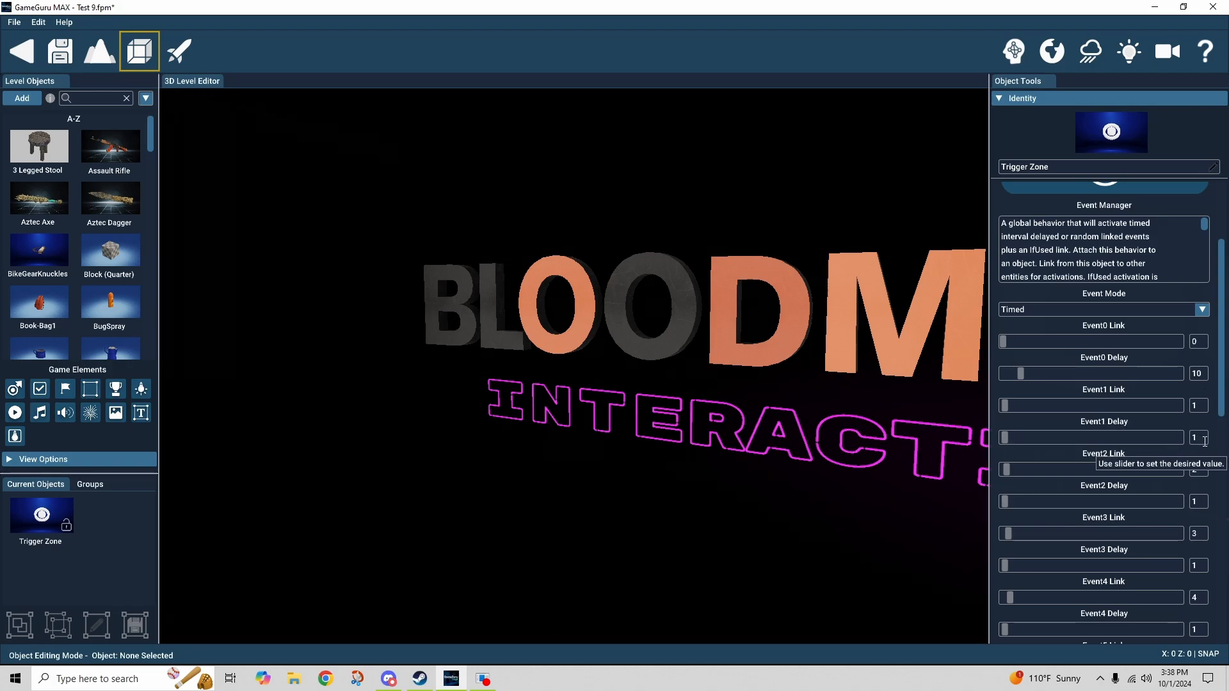
# Frame the whole BLOODMOON INTERACTIVE title and select the INTERACTIVE letters, which have no behavior.
pyautogui.scroll(-1, 1204, 442)
pyautogui.scroll(-1, 1208, 450)
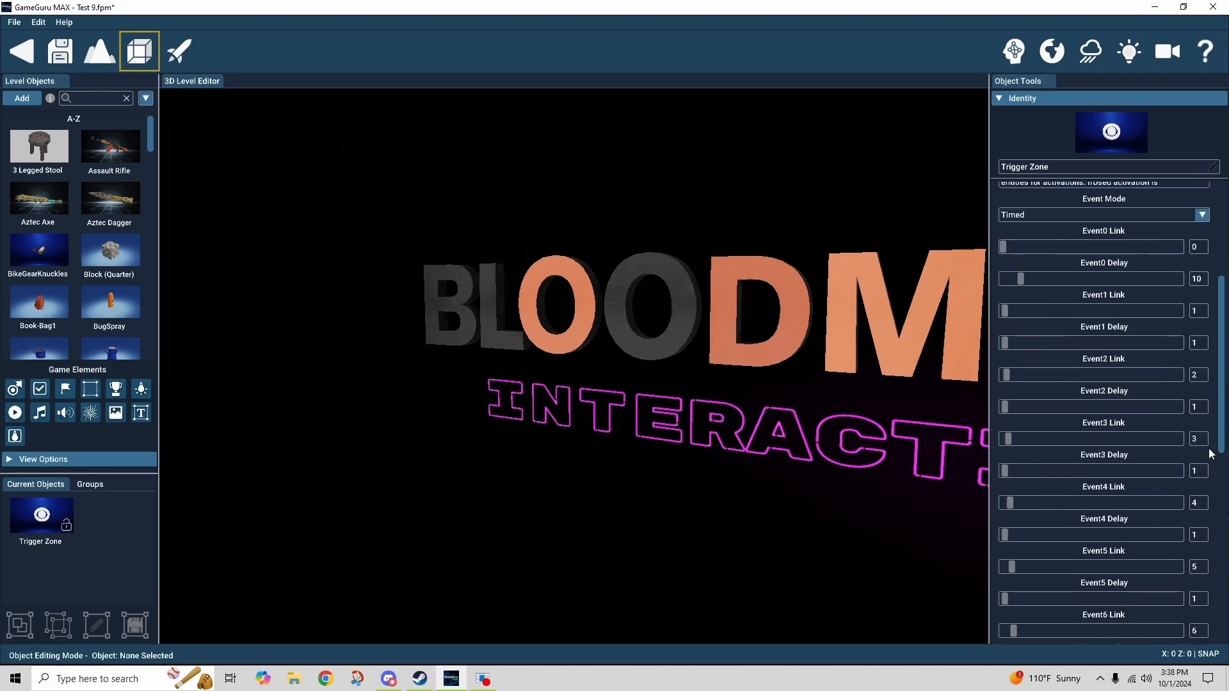
pyautogui.scroll(-3, 1209, 453)
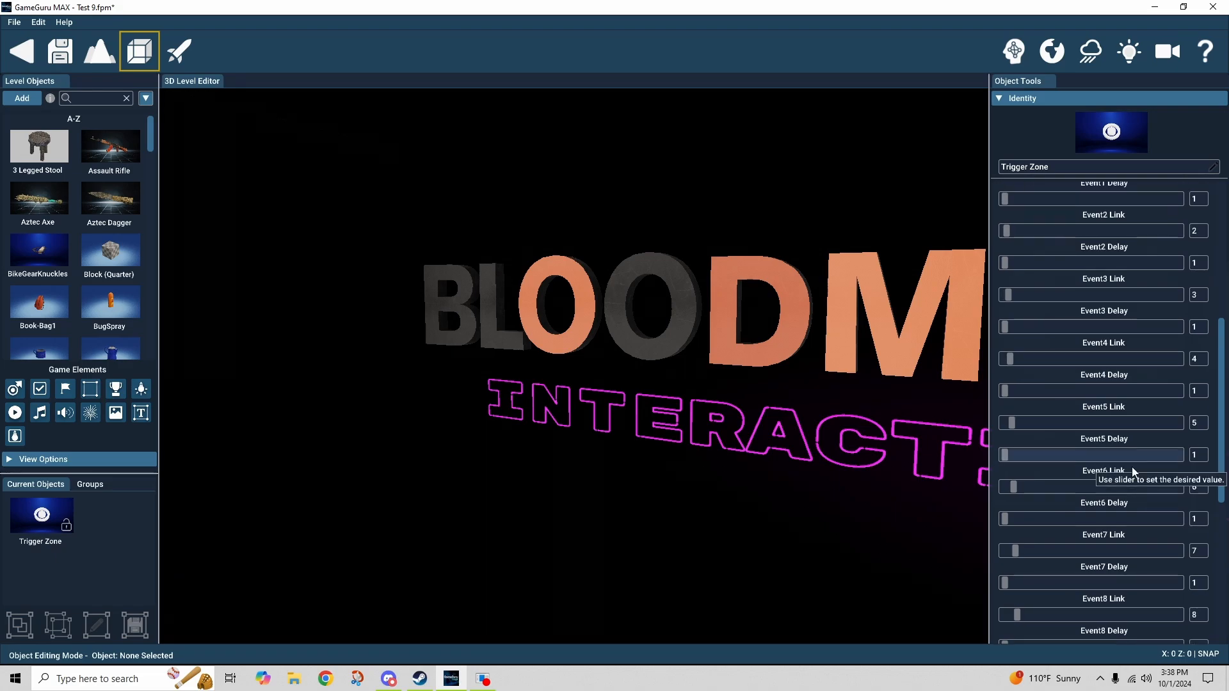
pyautogui.moveTo(794, 390); pyautogui.dragTo(959, 425, button='right')
pyautogui.press('s')
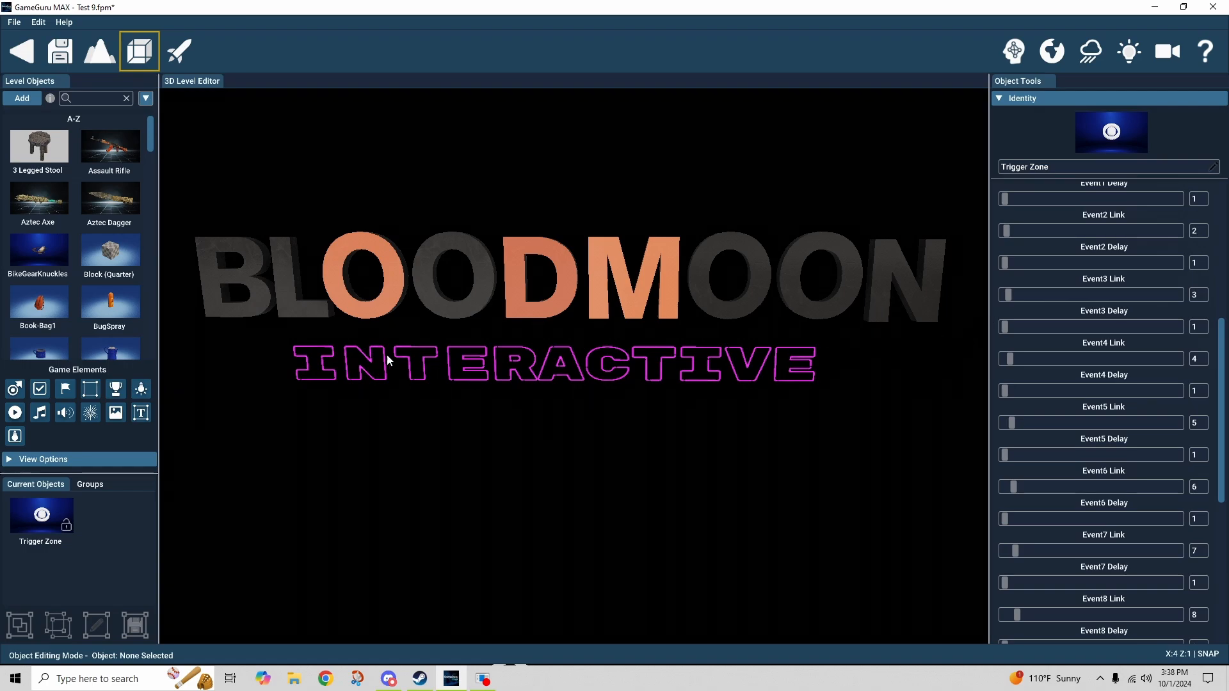
pyautogui.click(331, 362)
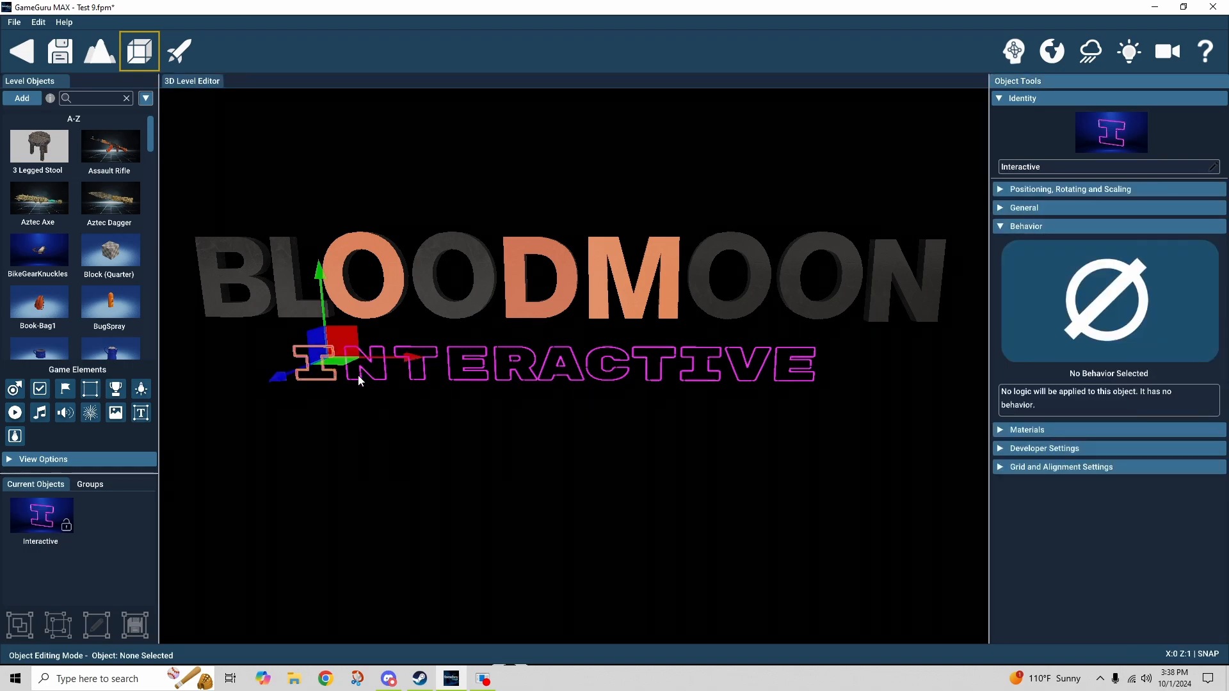
pyautogui.click(402, 373)
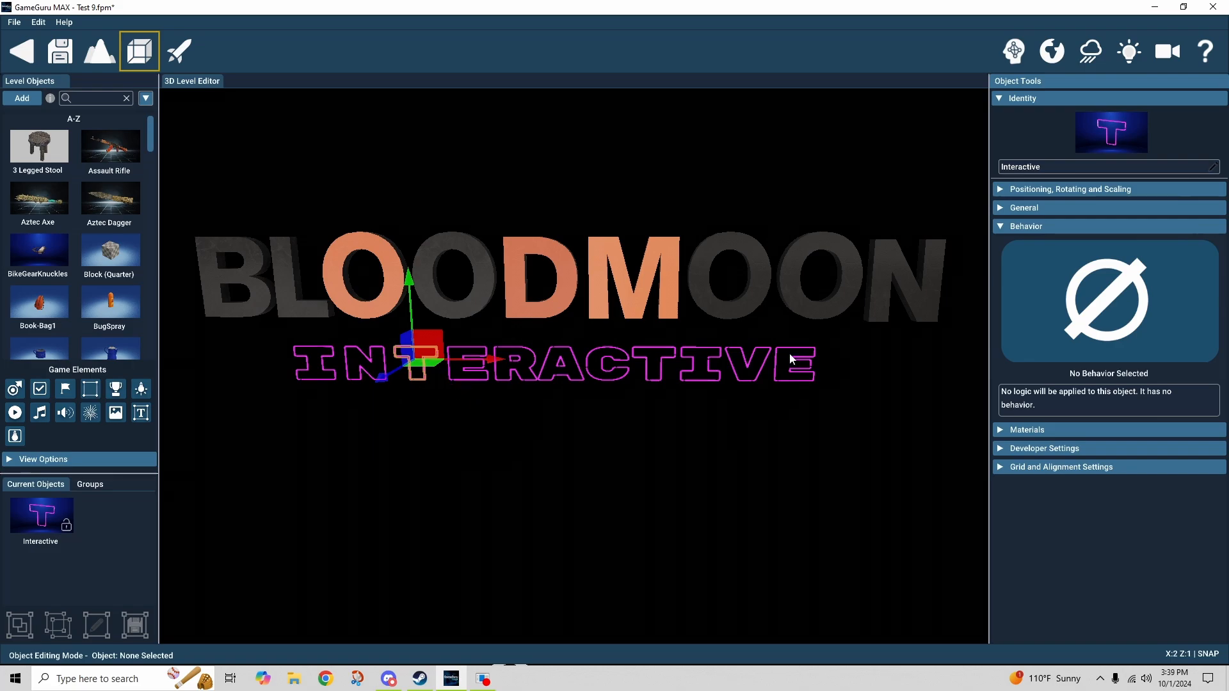
# Select the trigger zone and expand Developer Settings: Ifused Event On, Ifused Delay 20, If Used linked to Interactive.
pyautogui.moveTo(669, 429); pyautogui.dragTo(810, 425, button='right')
pyautogui.click(685, 485)
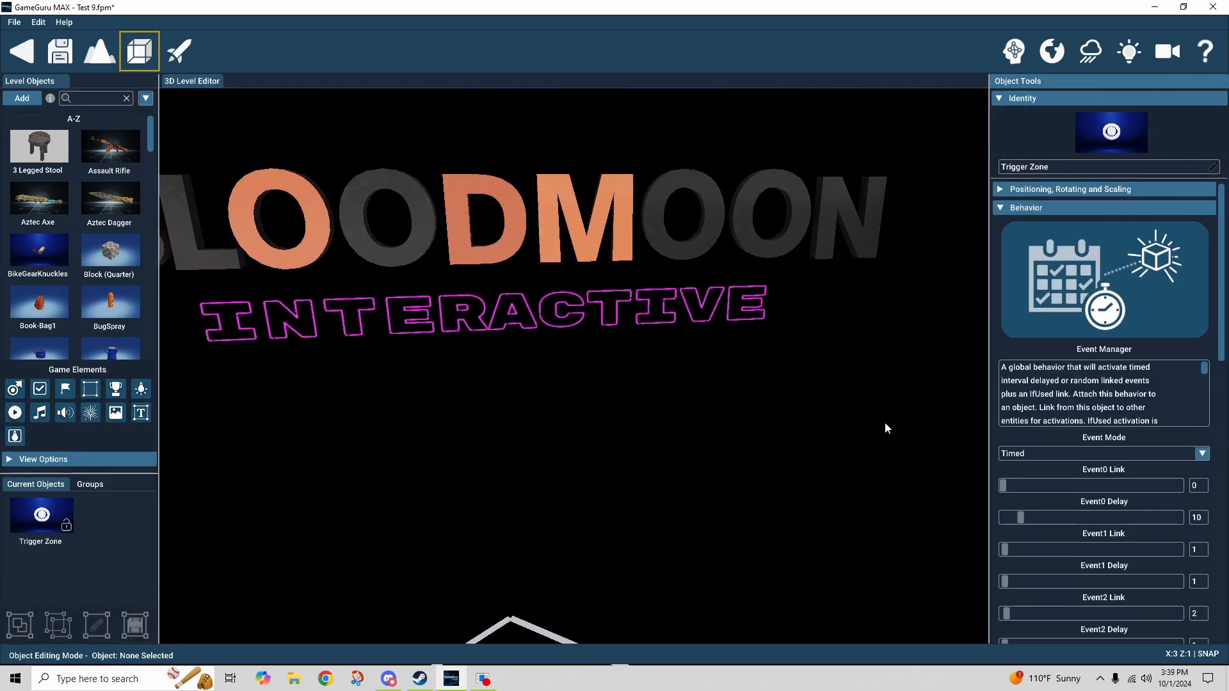
pyautogui.scroll(-7, 995, 385)
pyautogui.scroll(-5, 994, 385)
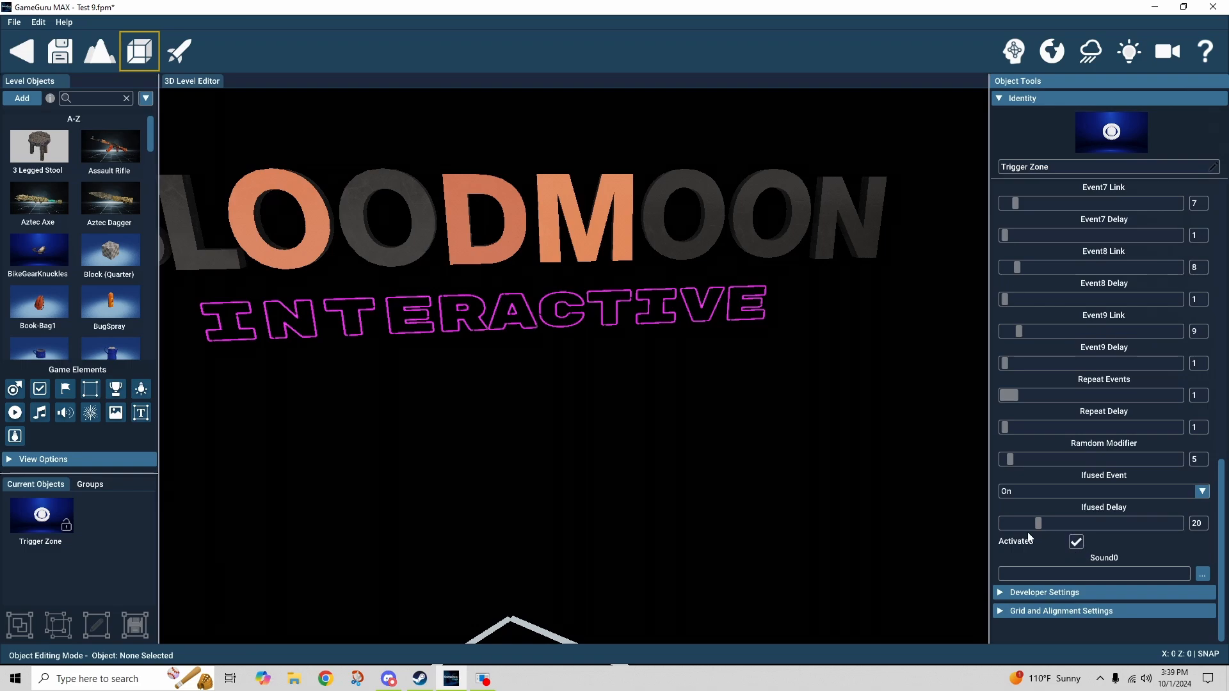
pyautogui.click(1010, 587)
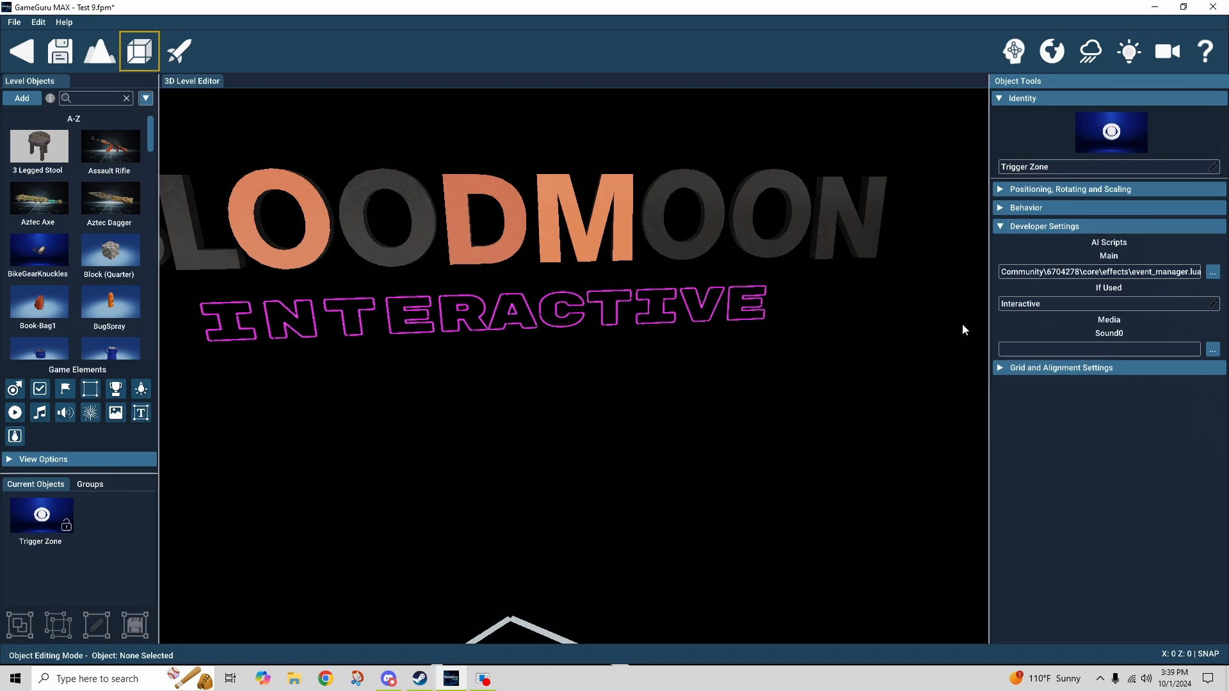
# Check the INTERACTIVE letters, then select the trigger zone and untick its Activated option.
pyautogui.click(237, 318)
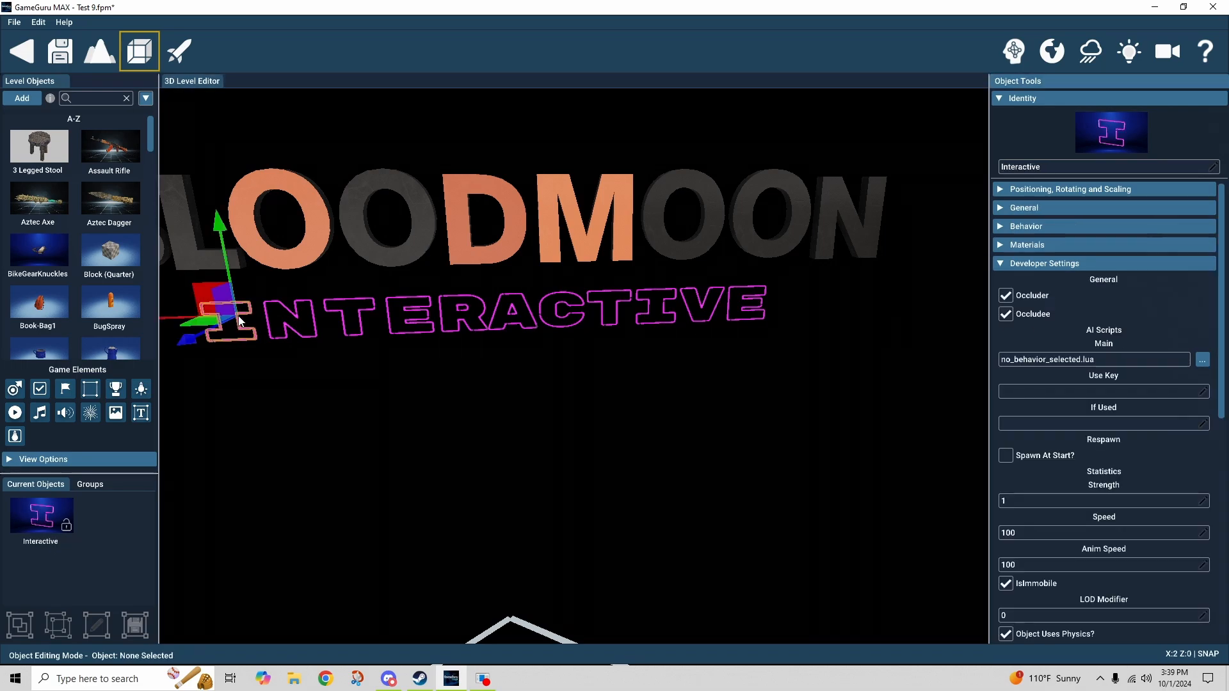
pyautogui.click(292, 318)
pyautogui.click(333, 312)
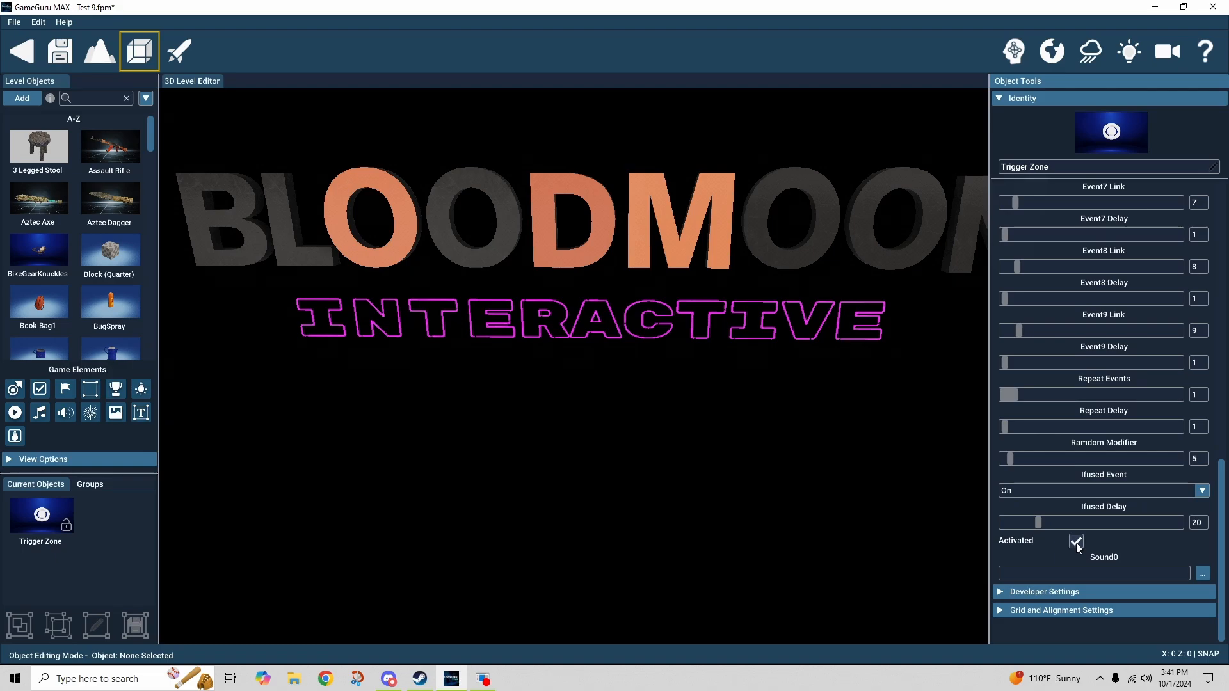
pyautogui.click(1075, 542)
# Reselect the trigger zone, tick Activated again, and bring the BLOODMOON title back into view.
pyautogui.click(897, 523)
pyautogui.moveTo(897, 524); pyautogui.dragTo(1047, 343, button='right')
pyautogui.moveTo(803, 435); pyautogui.dragTo(698, 499, button='right')
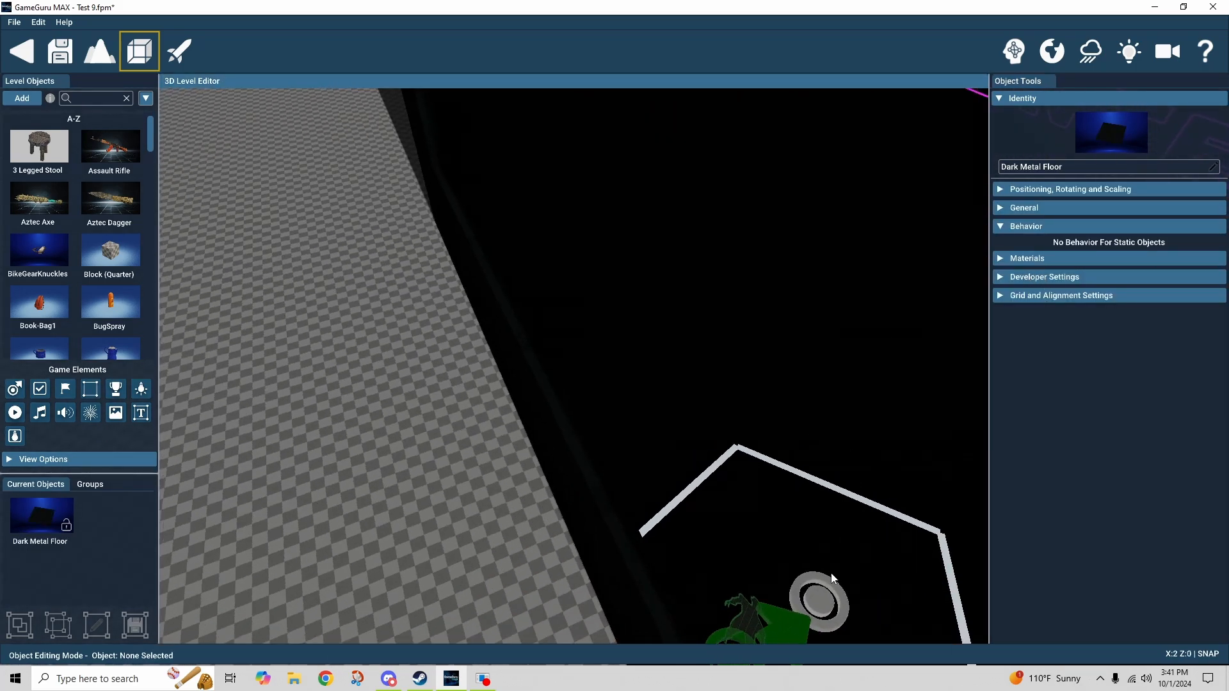
pyautogui.click(823, 588)
pyautogui.moveTo(823, 588); pyautogui.dragTo(883, 585, button='right')
pyautogui.moveTo(768, 531); pyautogui.dragTo(795, 521, button='right')
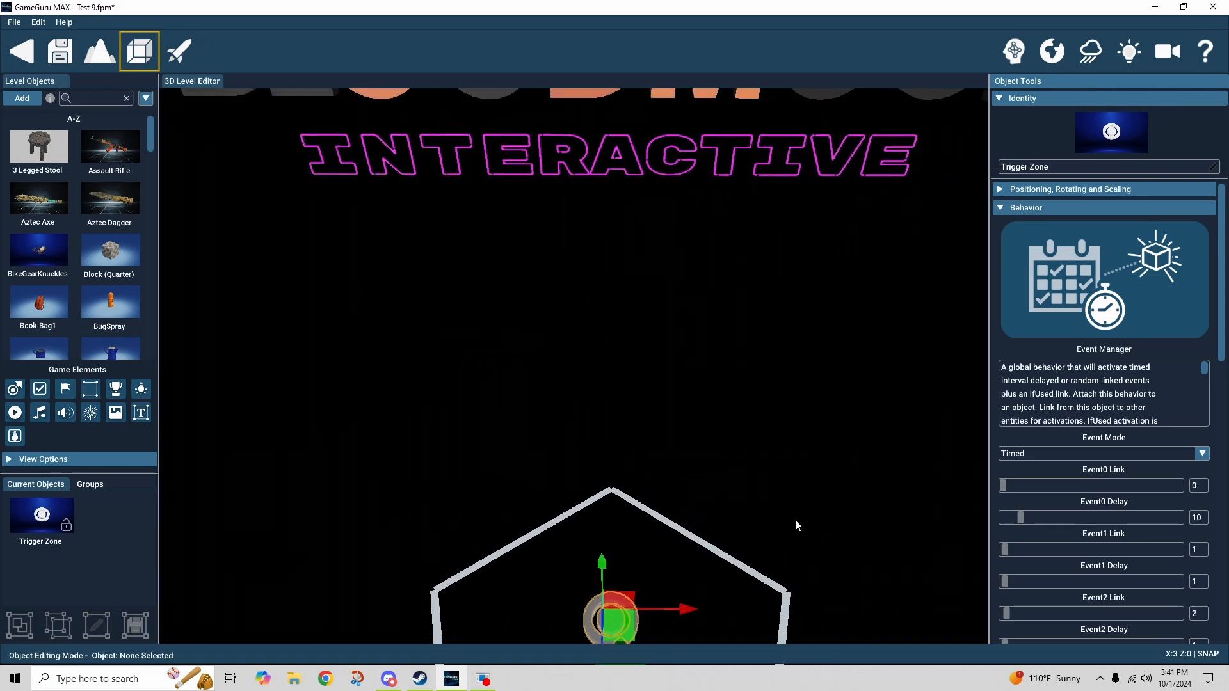
pyautogui.scroll(-10, 996, 437)
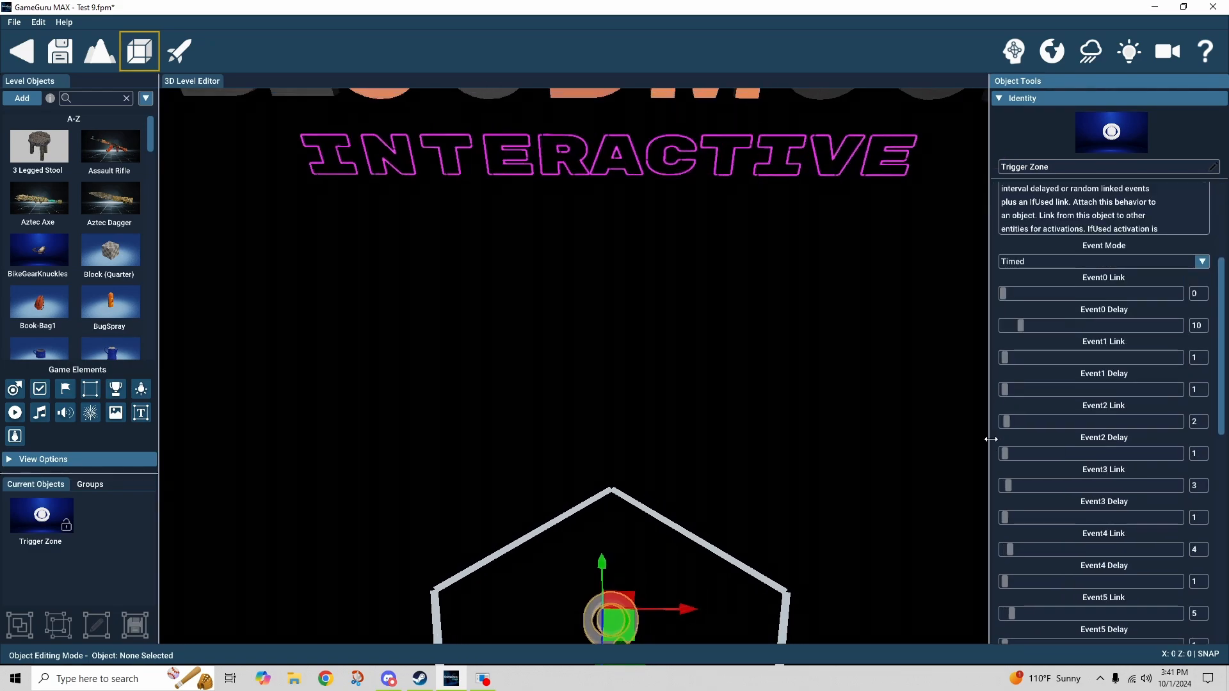
pyautogui.scroll(-2, 990, 439)
pyautogui.click(1076, 541)
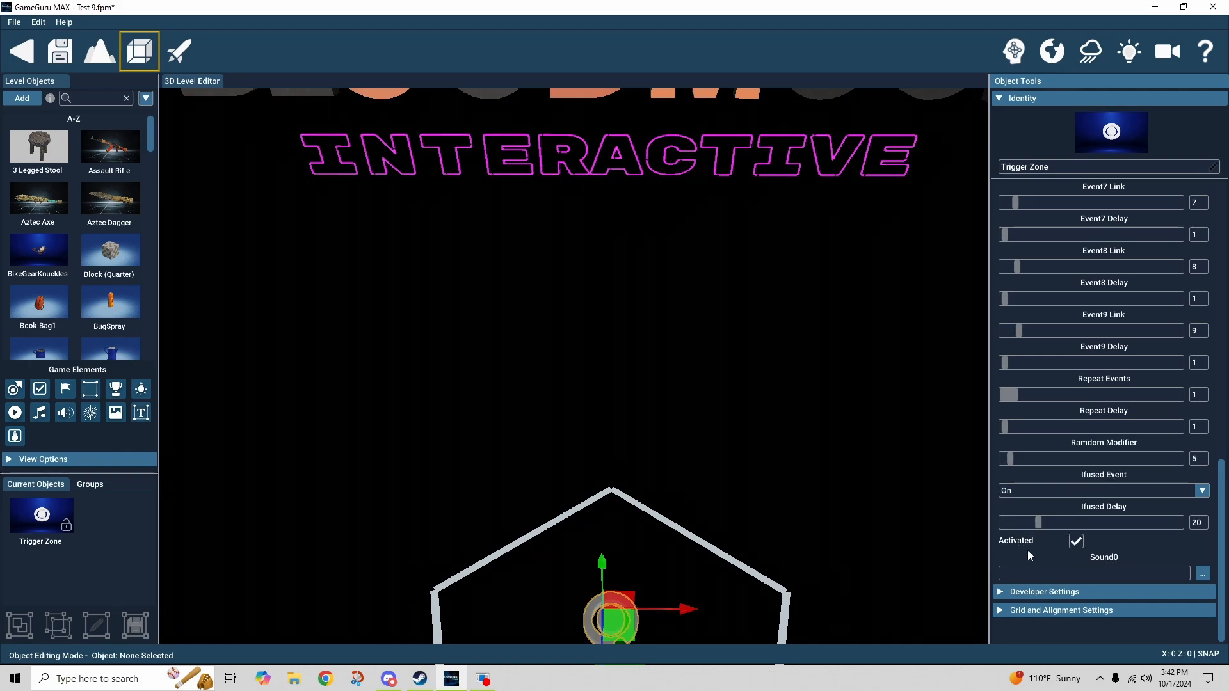
pyautogui.moveTo(829, 517)
pyautogui.mouseDown(button='right')
pyautogui.moveTo(775, 371)
pyautogui.moveTo(828, 517)
pyautogui.mouseUp(button='right')
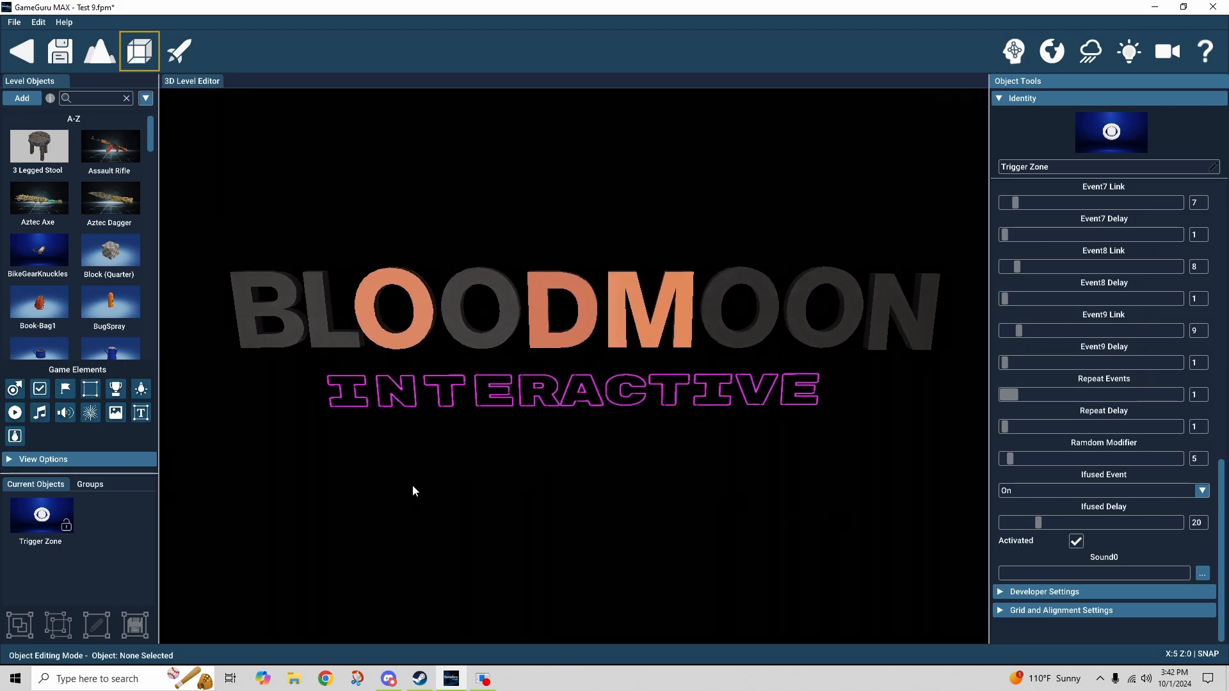
# Inspect the Emission Control of the Frontlit B, first two O letters and D.
pyautogui.click(279, 347)
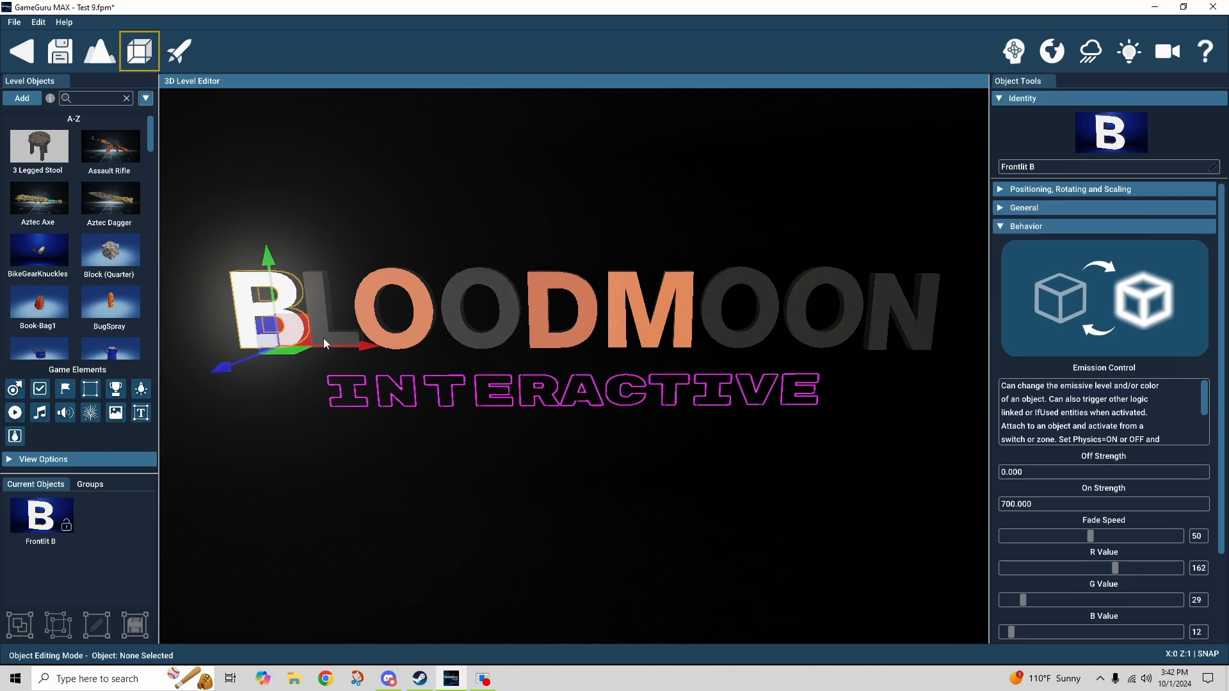
pyautogui.click(421, 336)
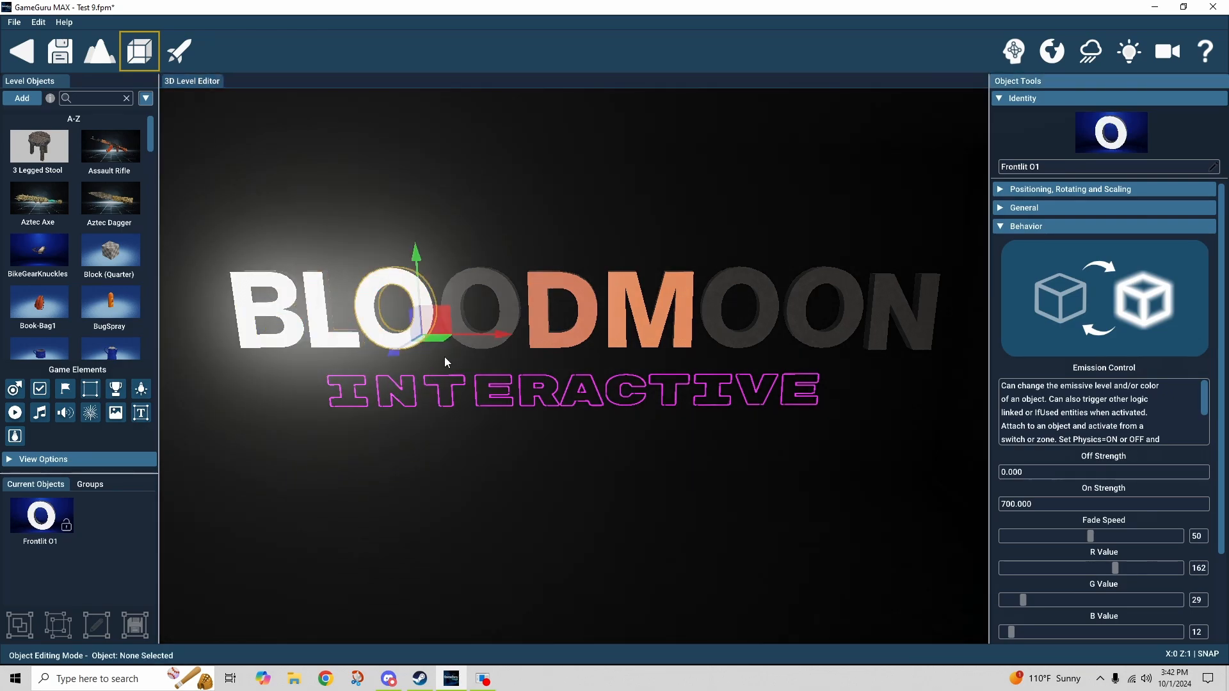
pyautogui.click(483, 359)
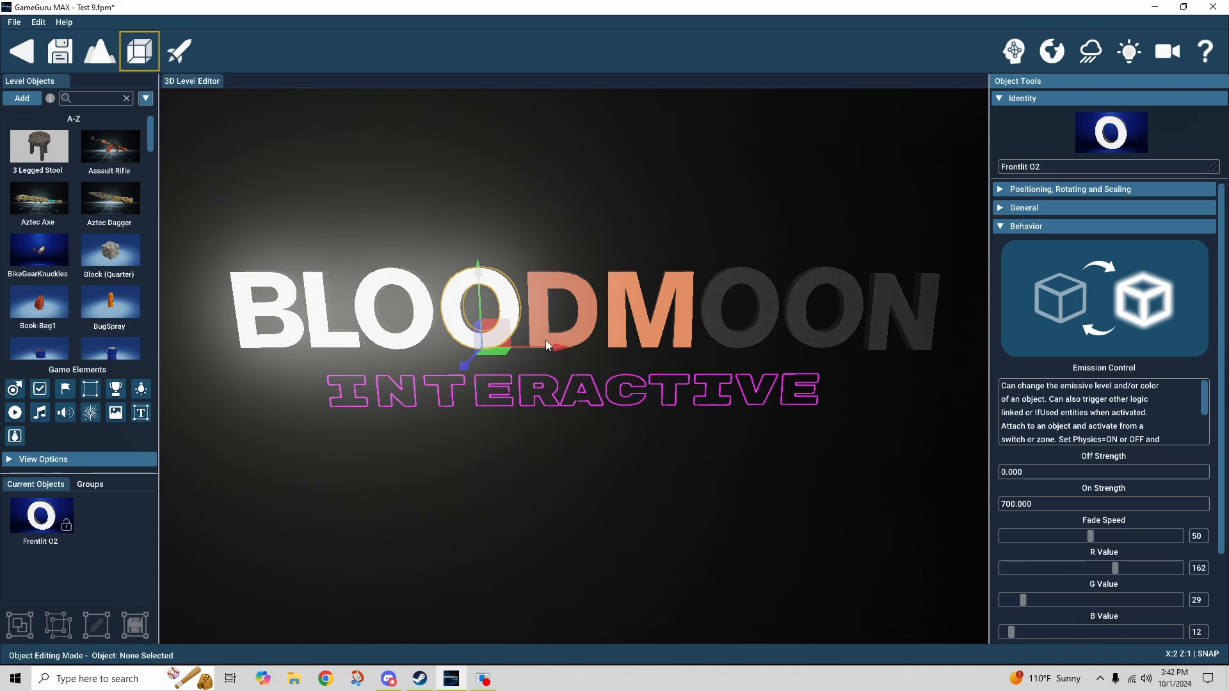
pyautogui.click(523, 417)
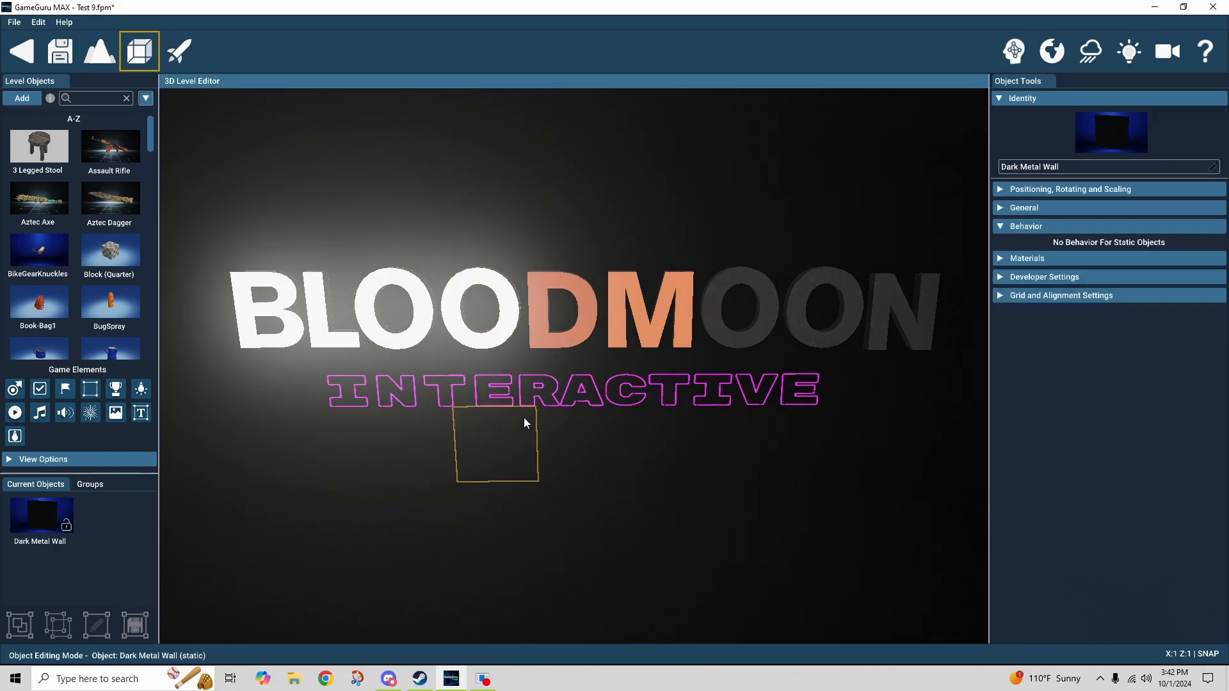
pyautogui.click(568, 344)
pyautogui.click(582, 430)
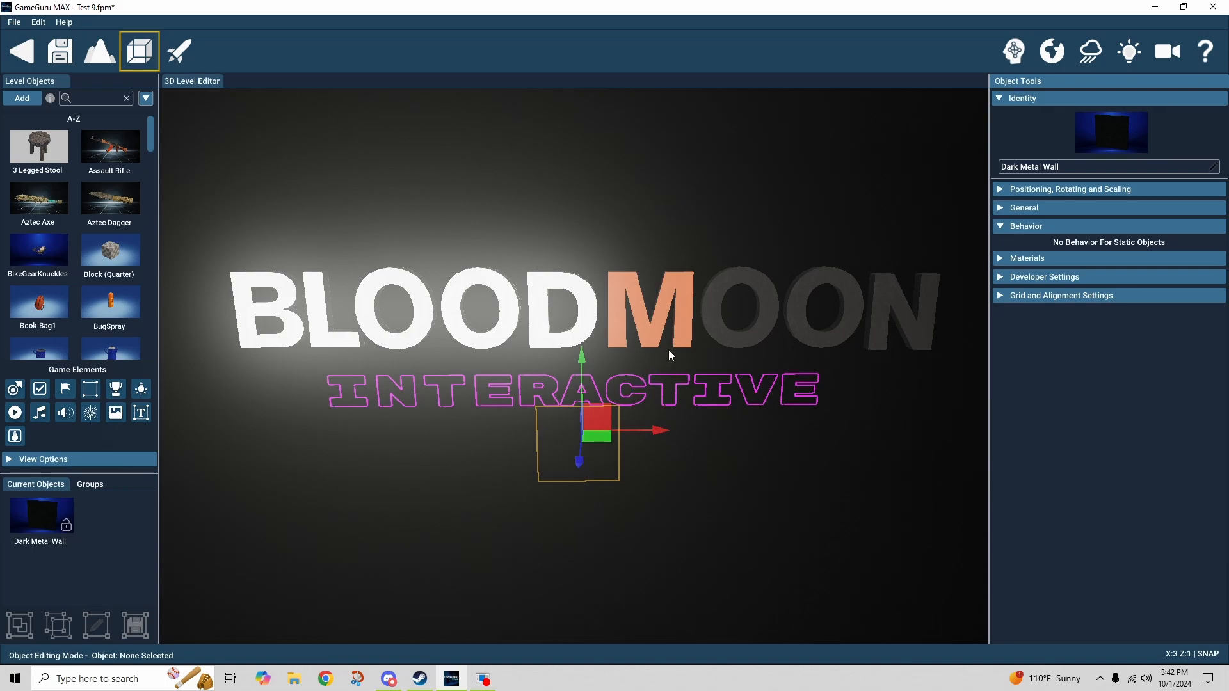
# Inspect the M, remaining O letters and N (On Strength 700, Fade Speed 50), then zoom out.
pyautogui.click(658, 330)
pyautogui.click(746, 340)
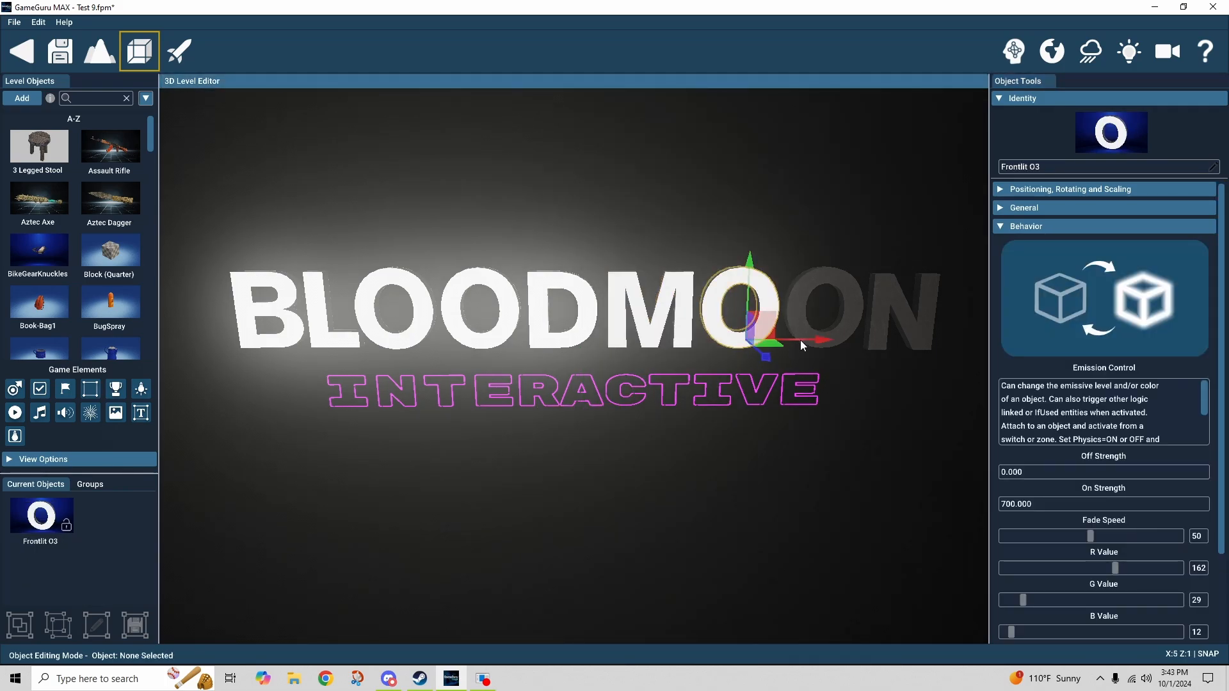
pyautogui.click(864, 338)
pyautogui.click(877, 347)
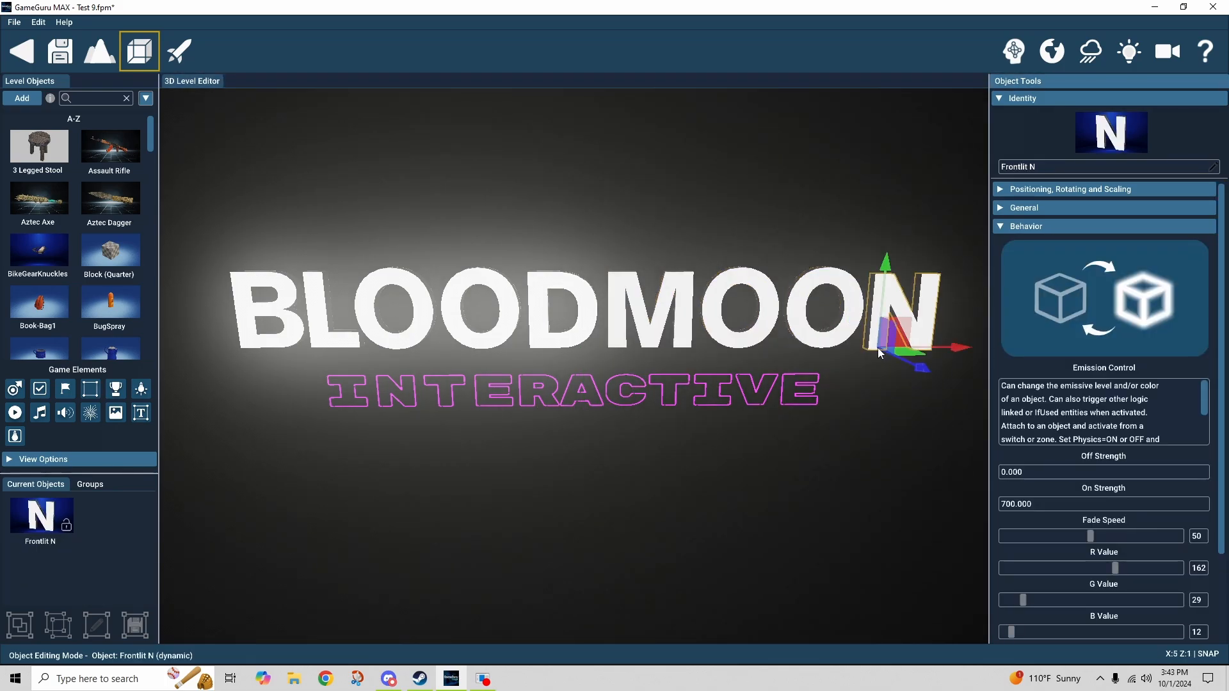
pyautogui.scroll(-6, 752, 447)
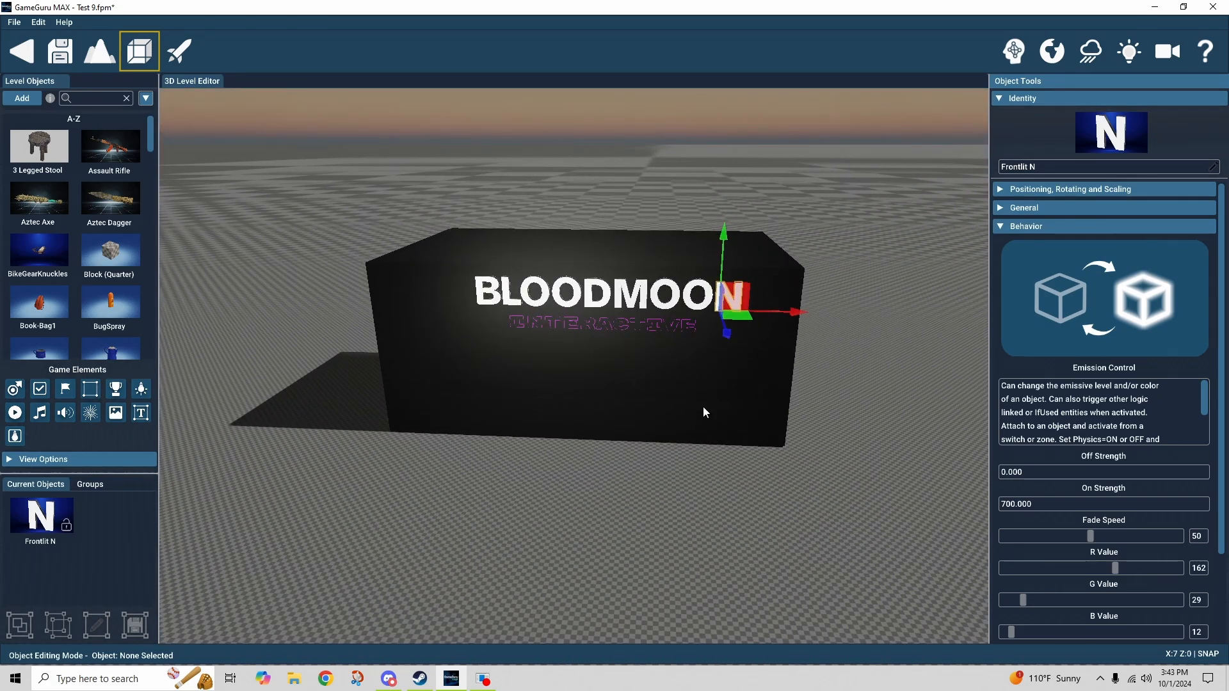
pyautogui.scroll(1, 503, 347)
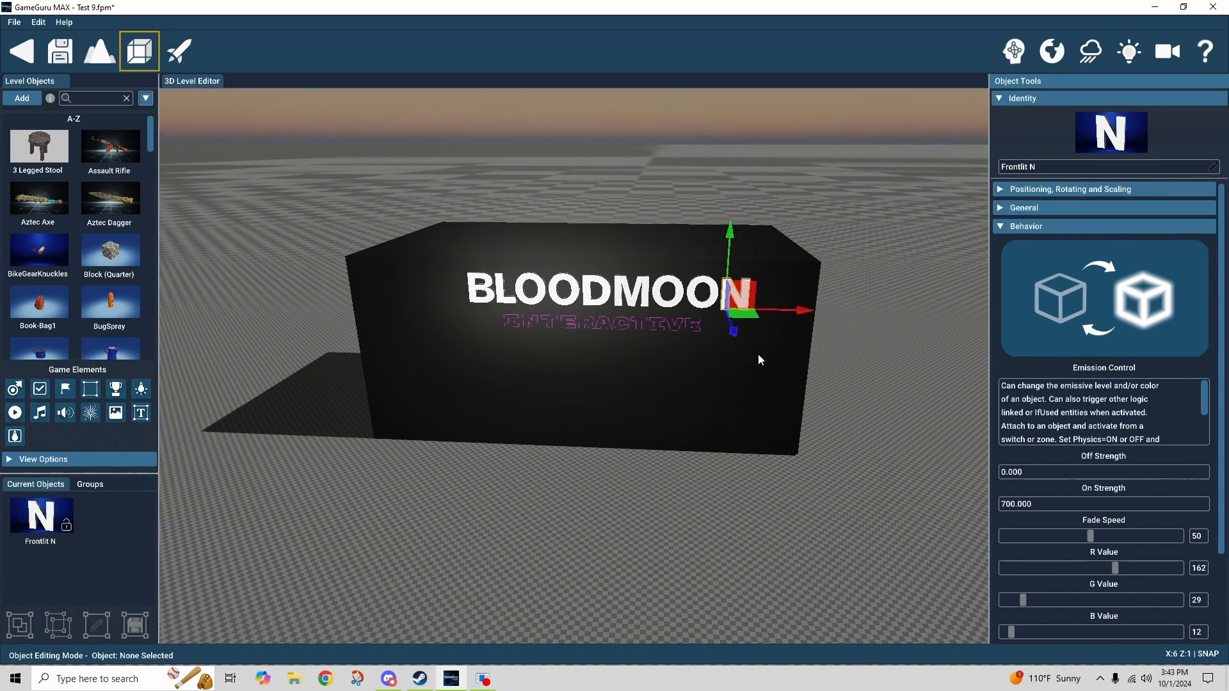
pyautogui.scroll(6, 728, 364)
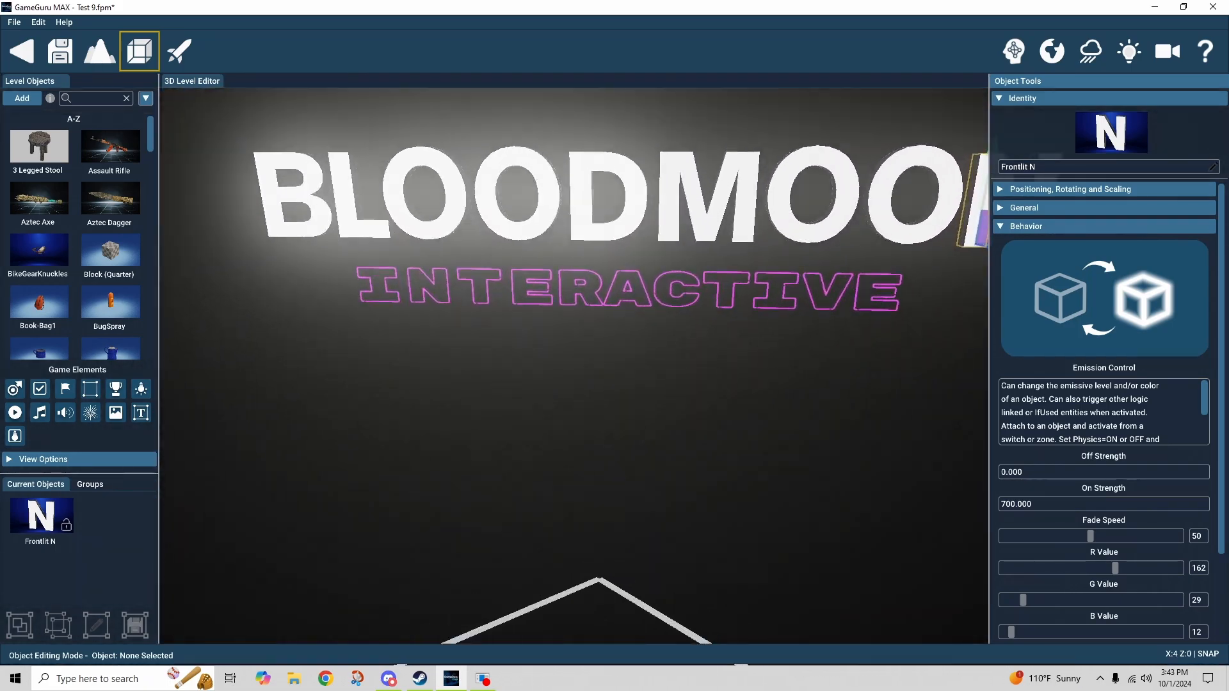
pyautogui.press('w')
pyautogui.moveTo(601, 422); pyautogui.dragTo(626, 396, button='right')
pyautogui.press('s')
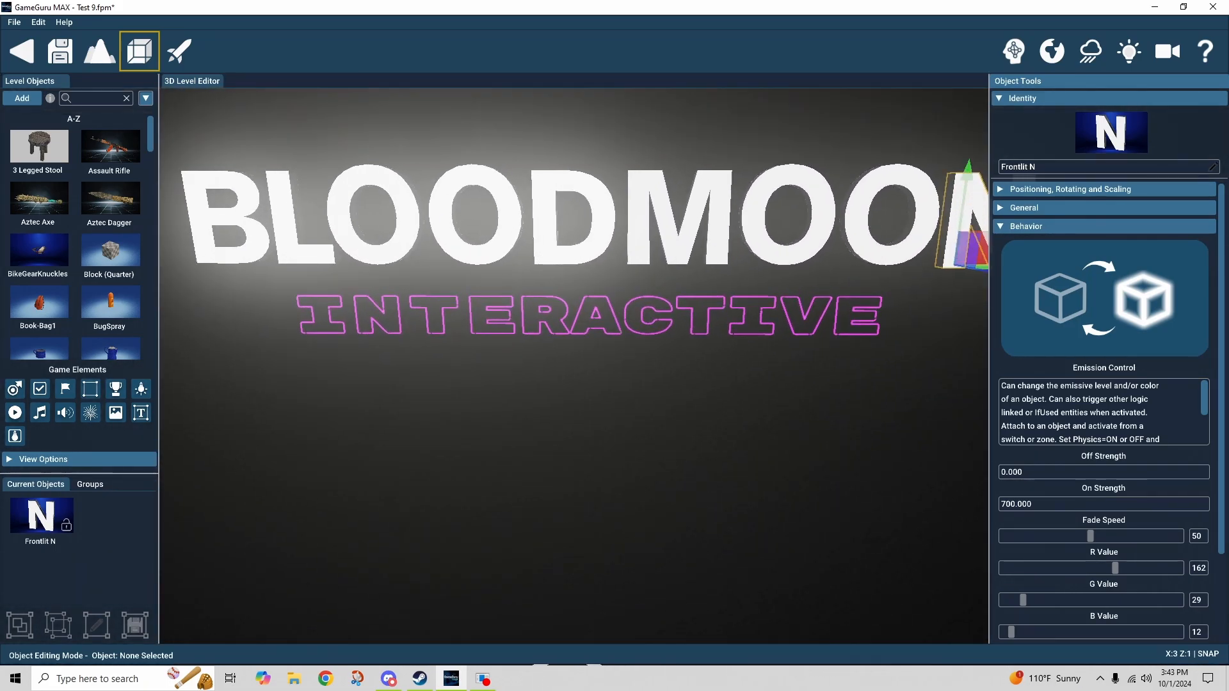
pyautogui.scroll(-1, 626, 396)
pyautogui.press('d')
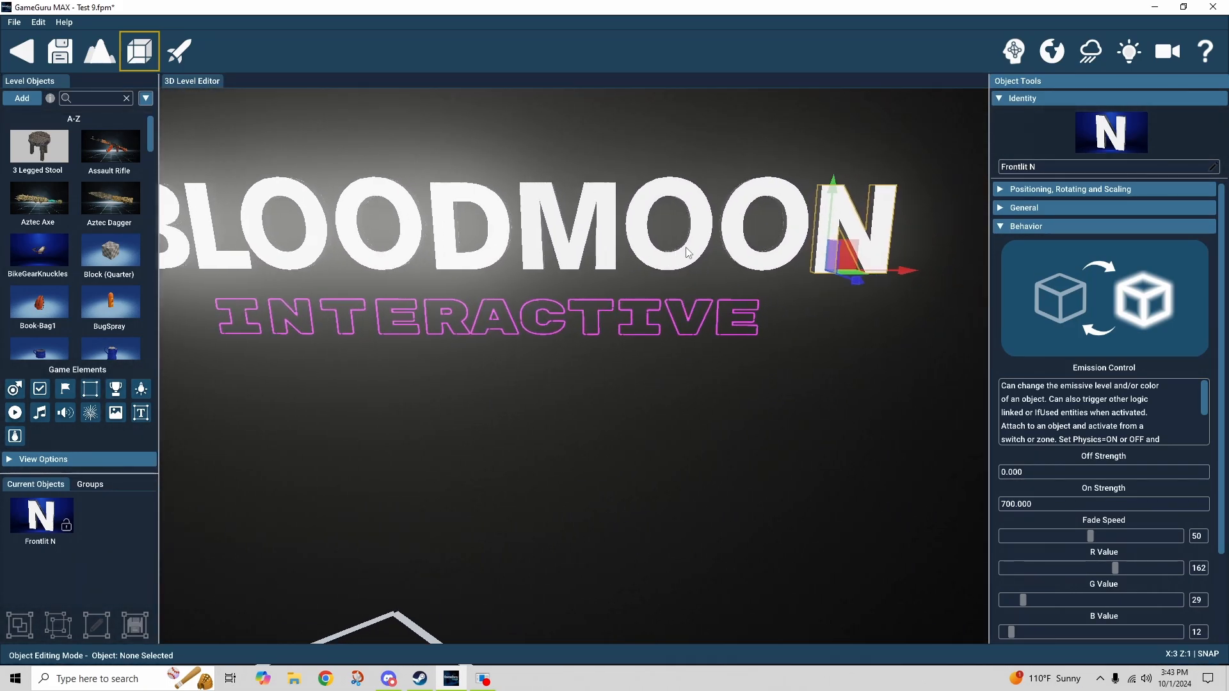
pyautogui.press('a')
pyautogui.click(645, 388)
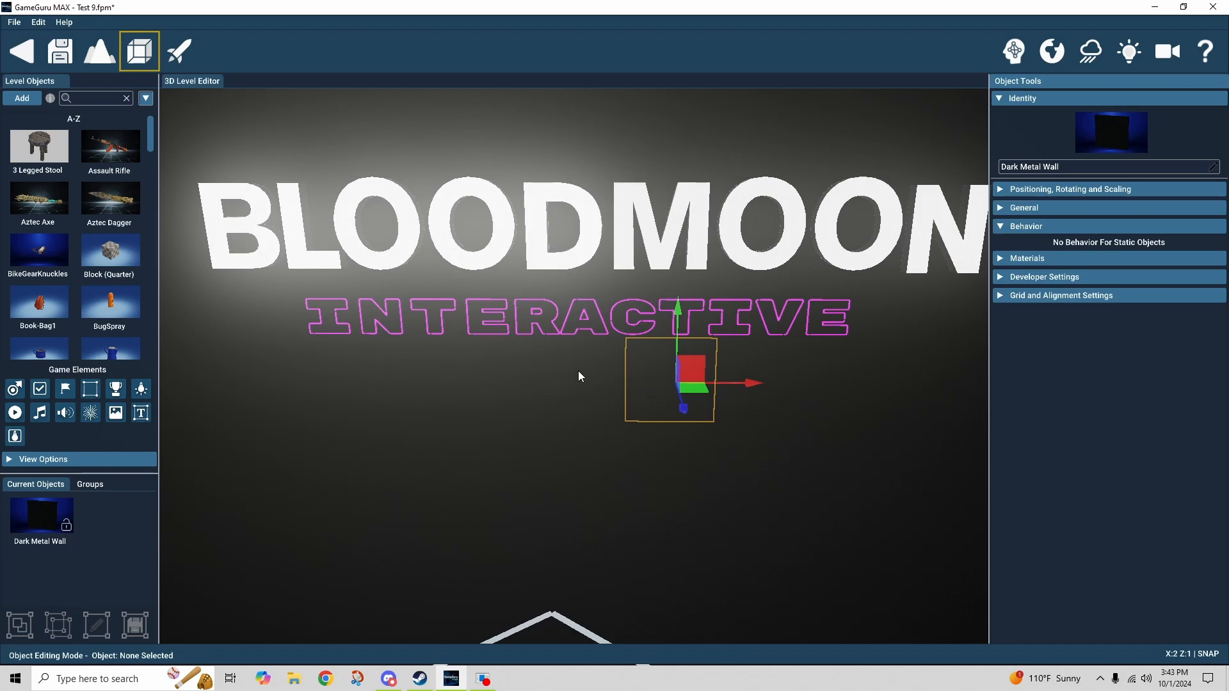